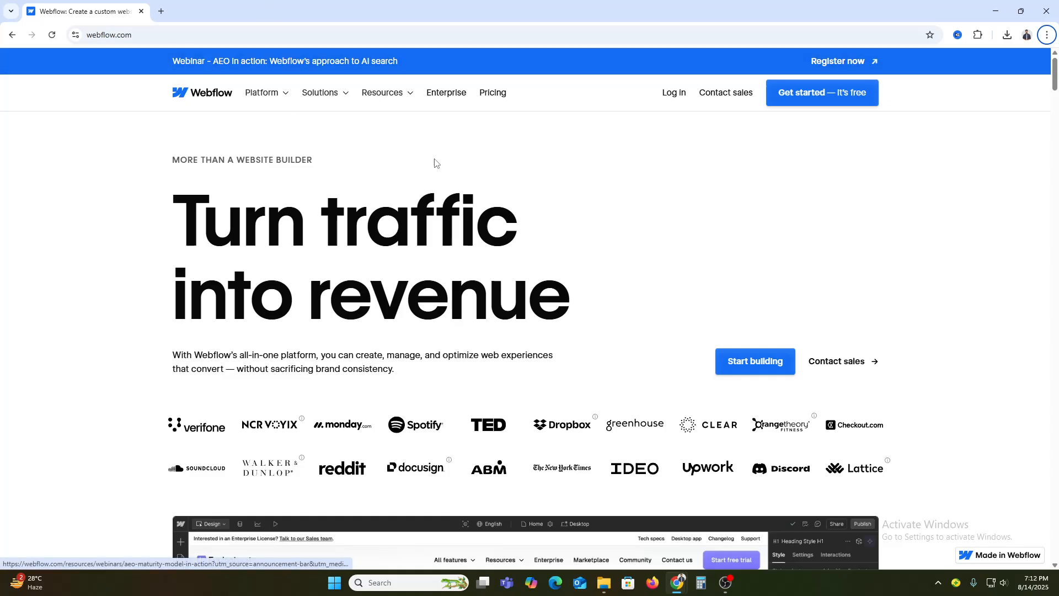
Open the sign-up page for a free Webflow account
left_click(815, 98)
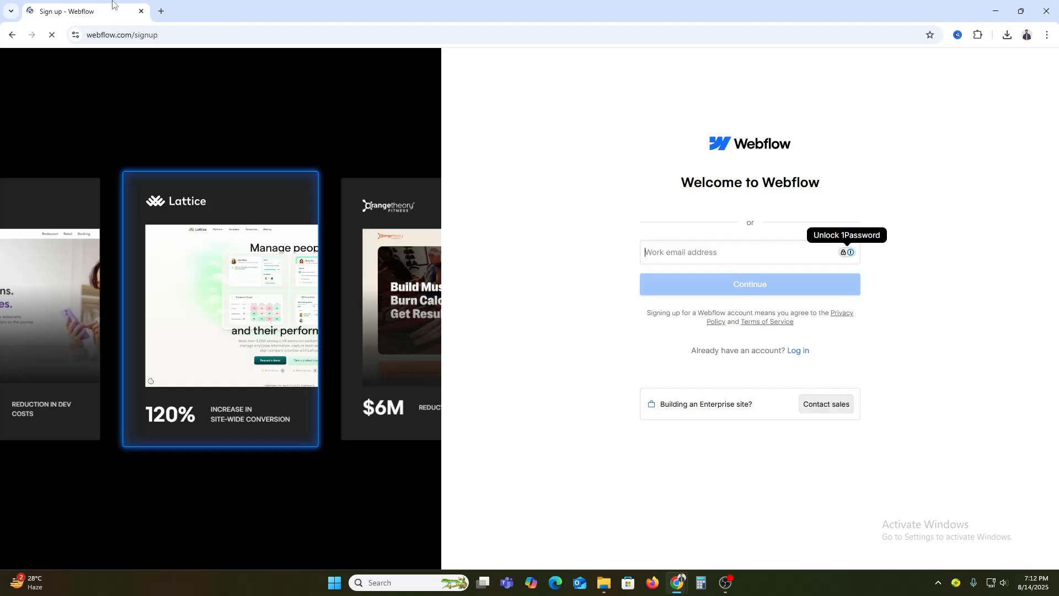
Try to copy the Google account's e-mail address into the sign-up form's work email field
left_click(161, 11)
left_click(1040, 86)
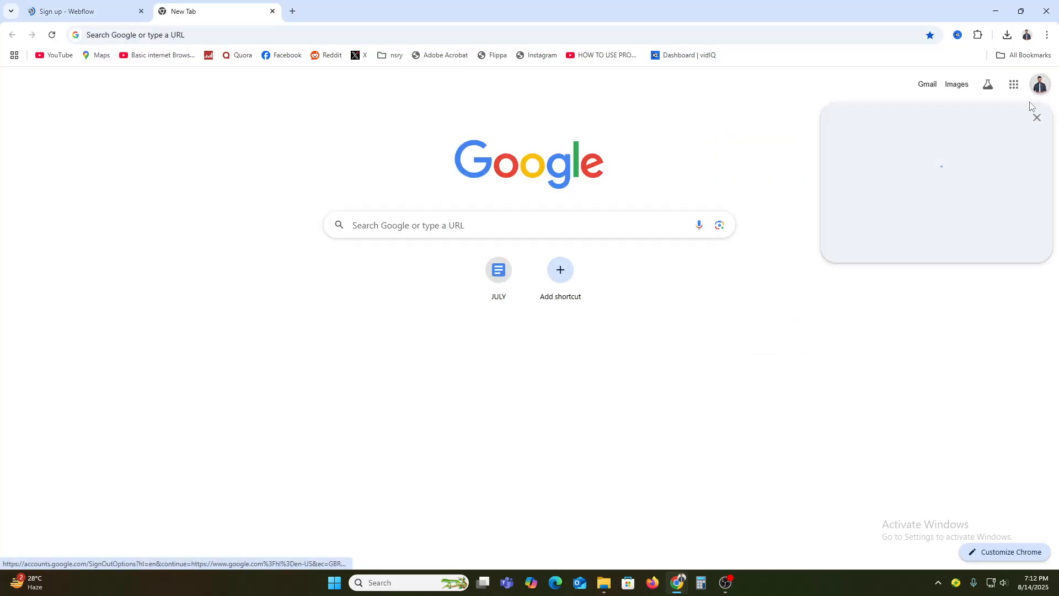
left_click_drag(892, 118, 981, 118)
key("ctrl+c")
key("ctrl+shift+Tab")
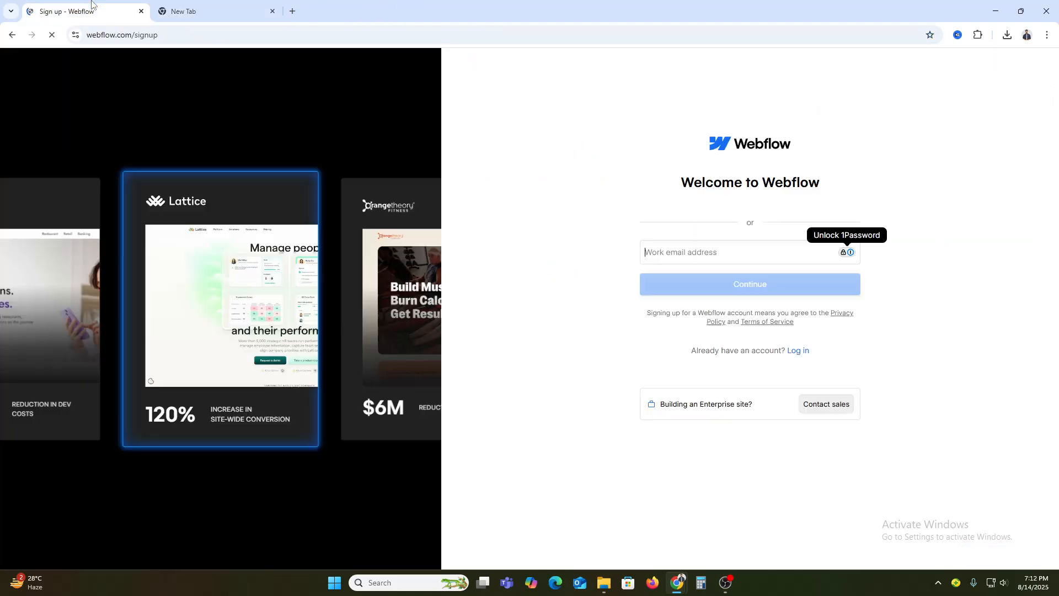
left_click(712, 250)
key("ctrl+v")
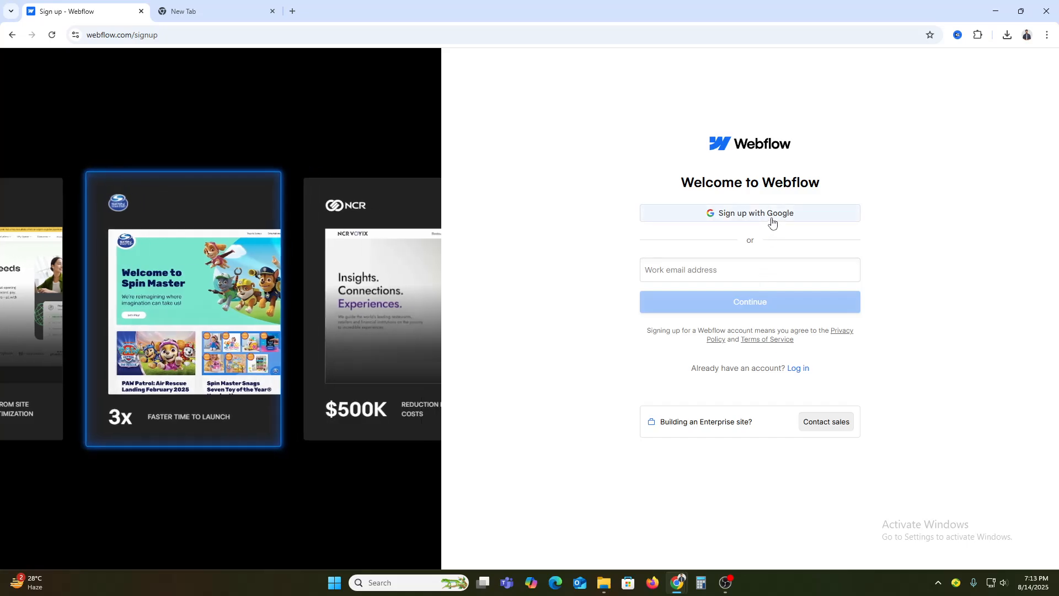
Sign up with the Google account and approve webflow.com's access to its basic profile information
left_click(771, 222)
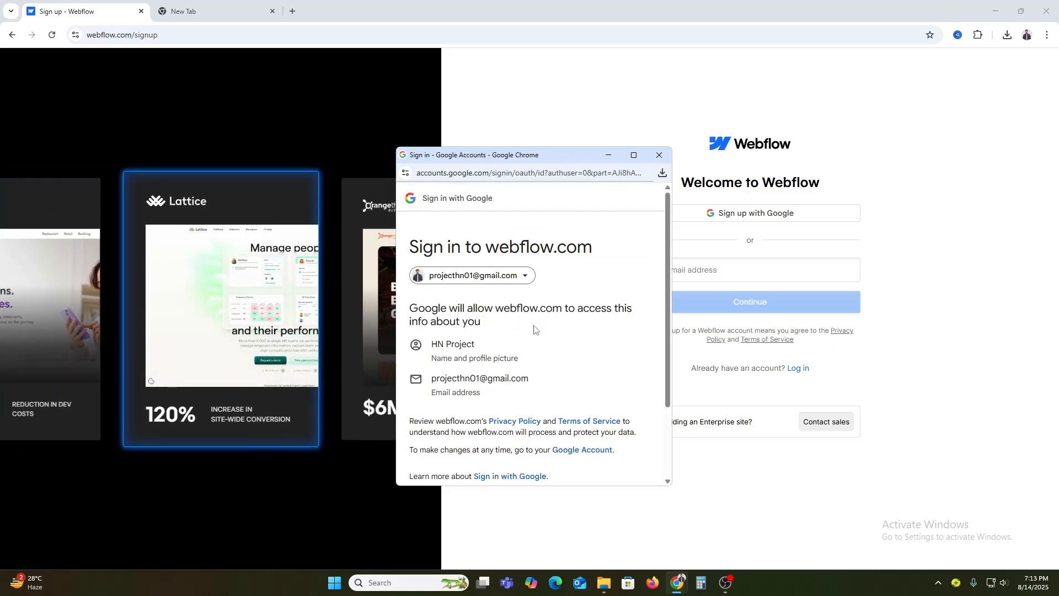
scroll(563, 374, "down", 3)
left_click(594, 433)
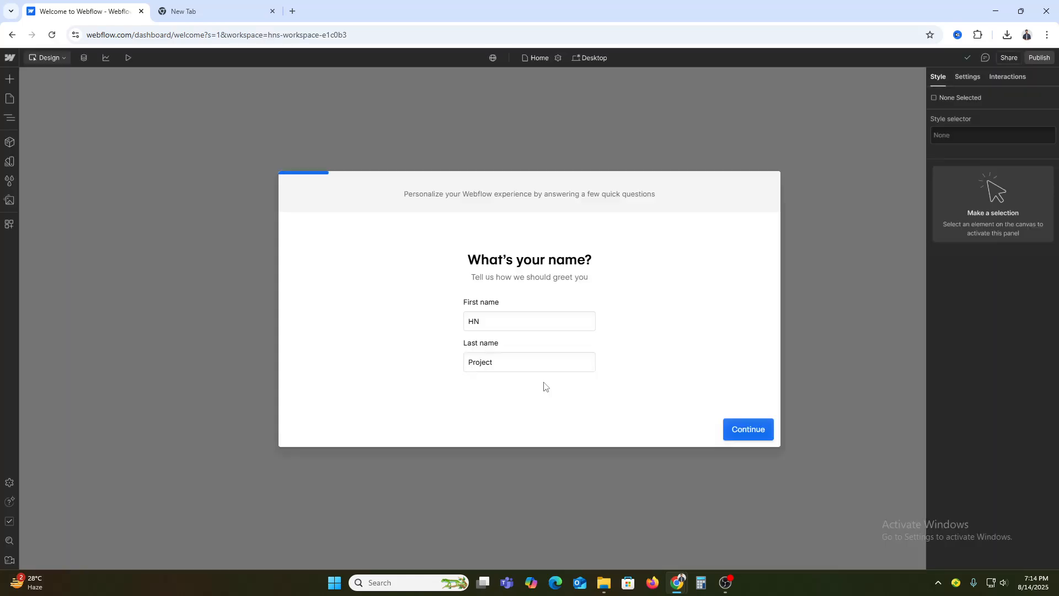
Accept the prefilled first and last name and answer that the websites are built for Myself
left_click(743, 436)
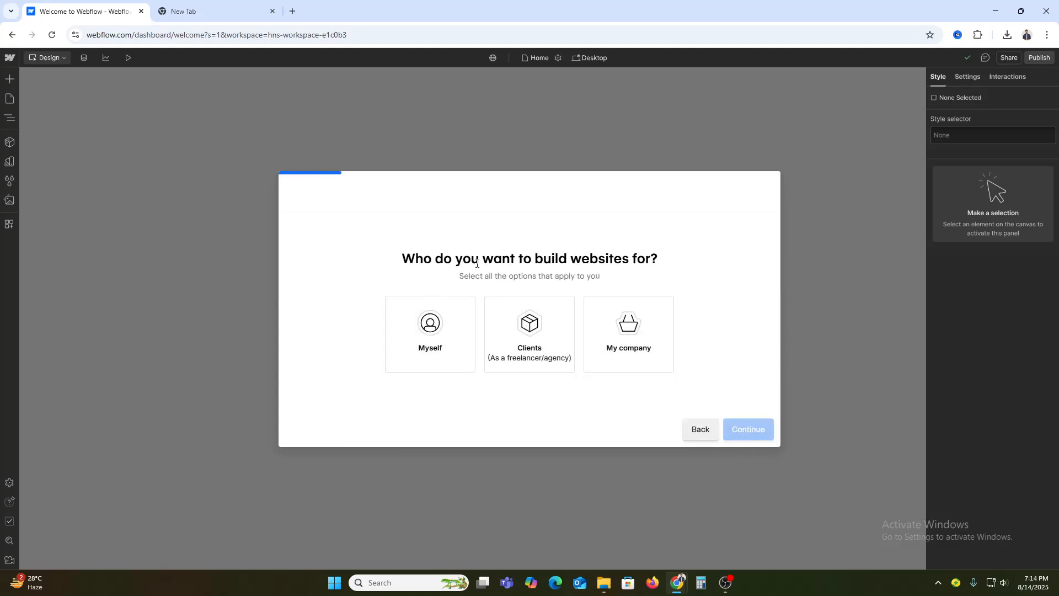
left_click(430, 331)
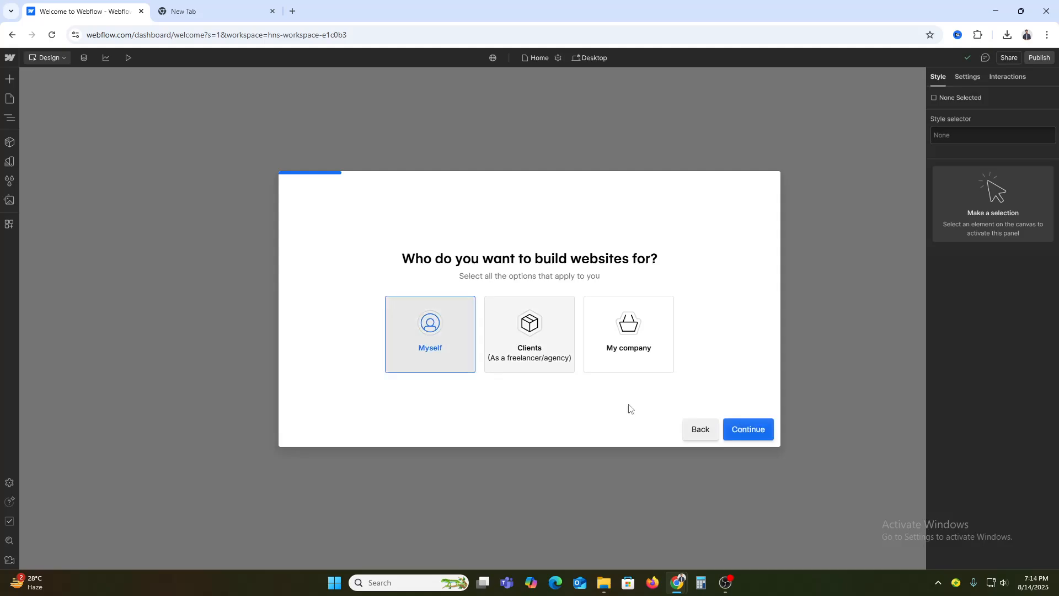
left_click(751, 429)
left_click(481, 331)
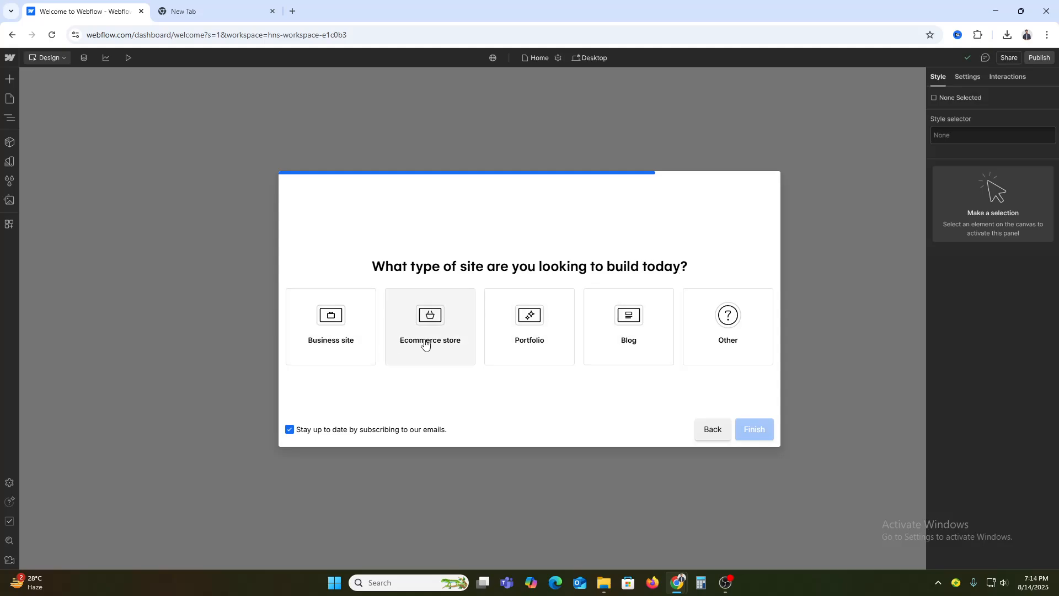
Finish the onboarding questions with Portfolio as the site type and start the new site from a template
left_click(531, 334)
left_click(654, 338)
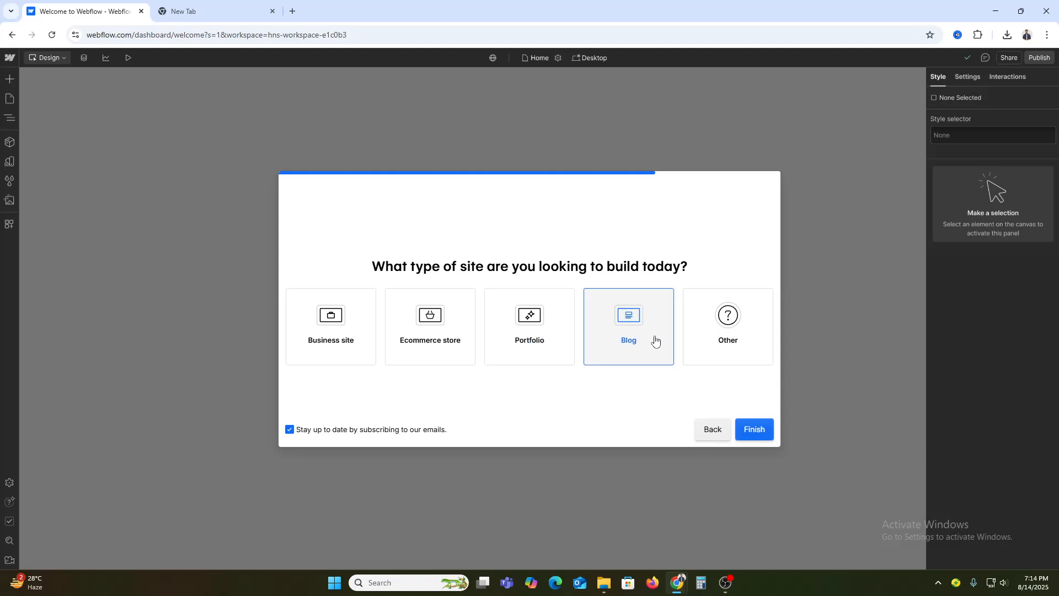
left_click(533, 326)
left_click(762, 429)
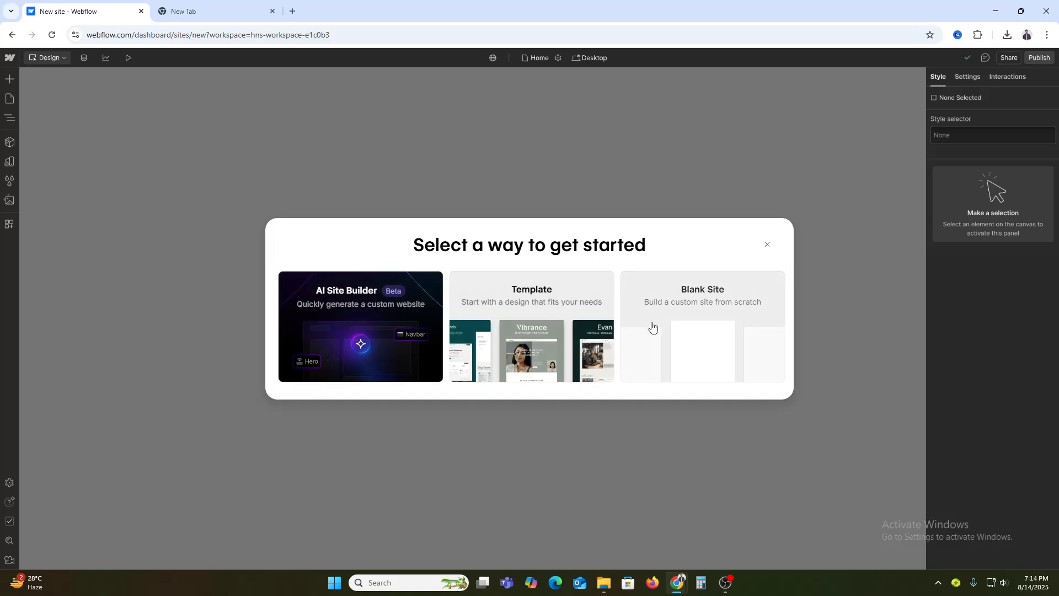
left_click(510, 328)
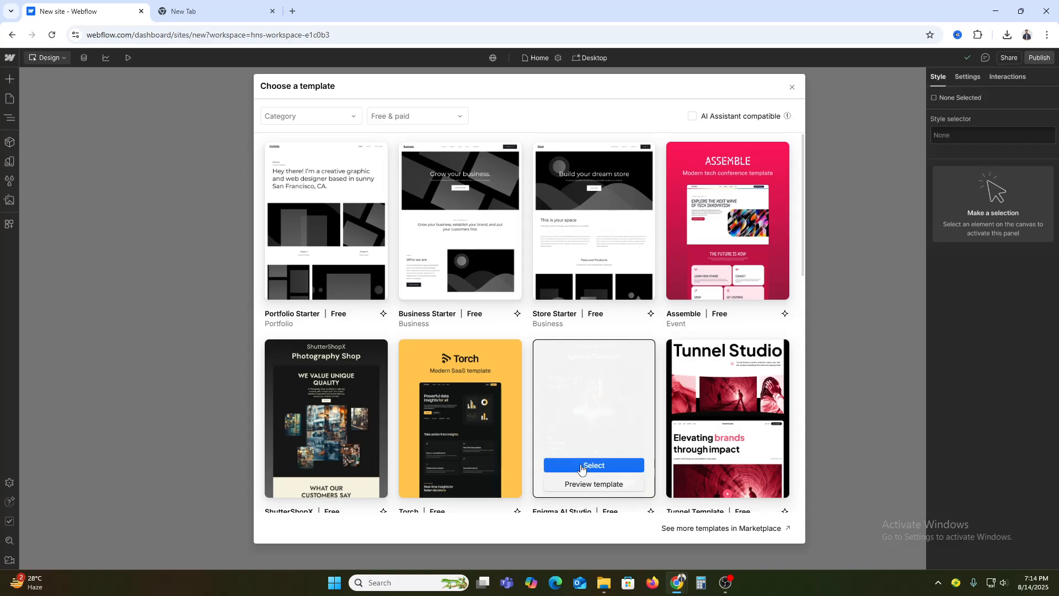
Preview the Enigma AI Studio template through its page sections, open its details page, and return to the template list
left_click(593, 486)
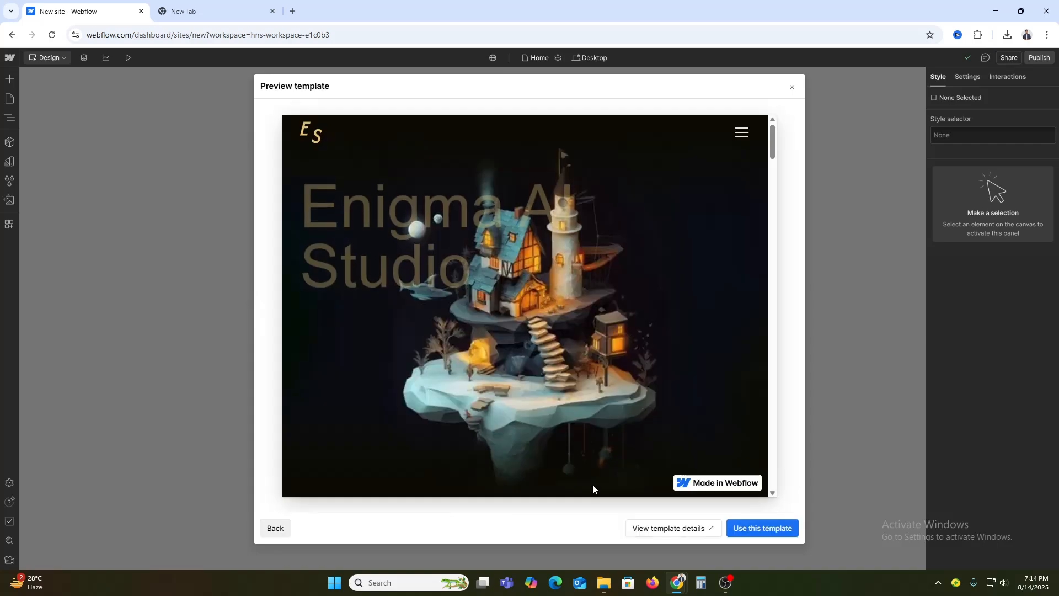
scroll(593, 485, "down", 10)
scroll(612, 416, "down", 5)
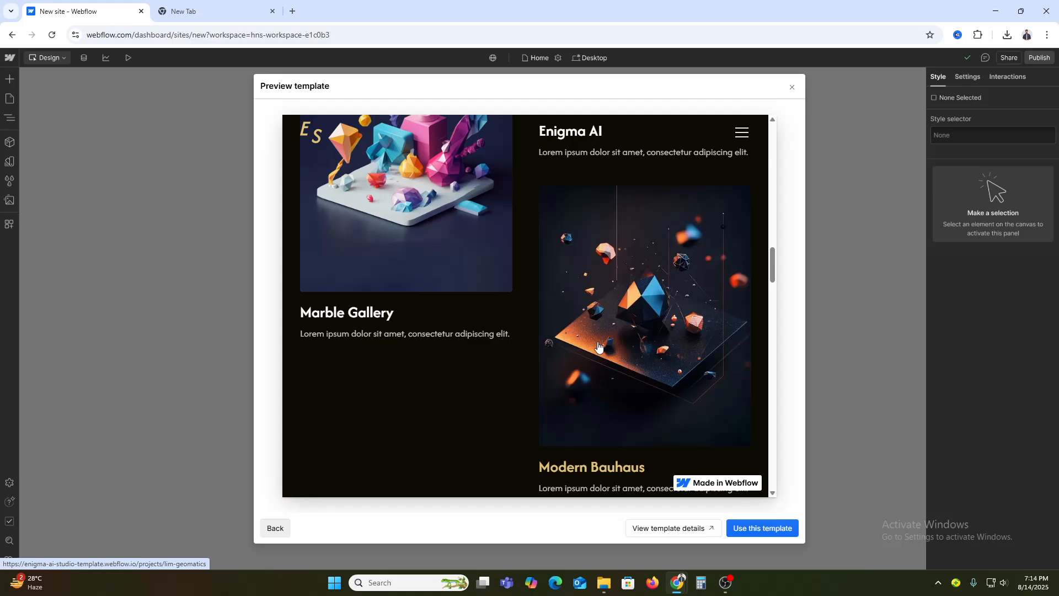
scroll(599, 346, "down", 15)
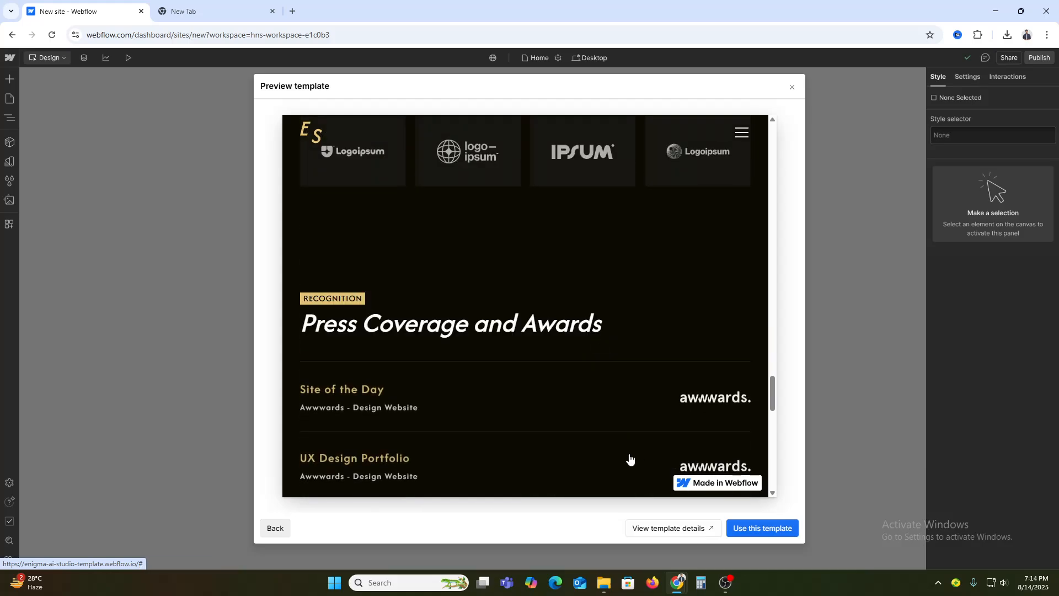
left_click(694, 531)
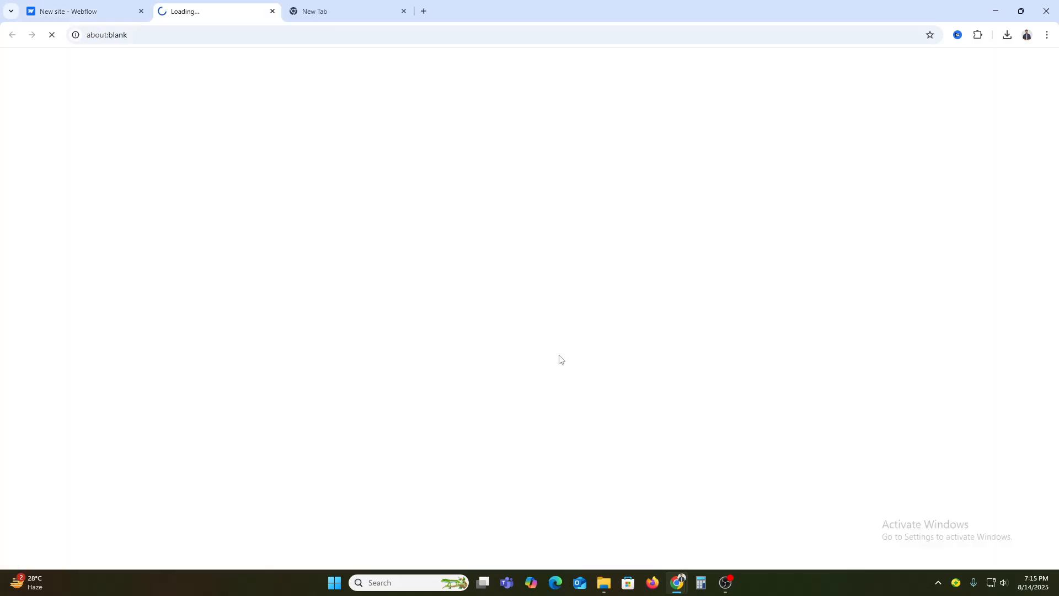
left_click(104, 10)
scroll(563, 369, "up", 10)
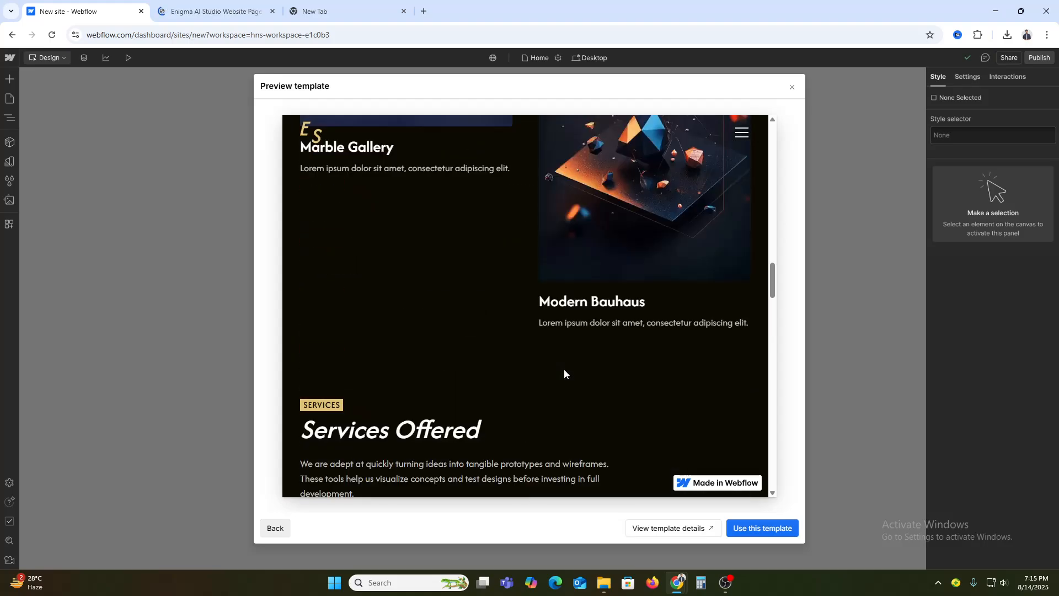
left_click(276, 528)
Select the free HireUP template and create the site with the prefilled site name
scroll(493, 417, "down", 6)
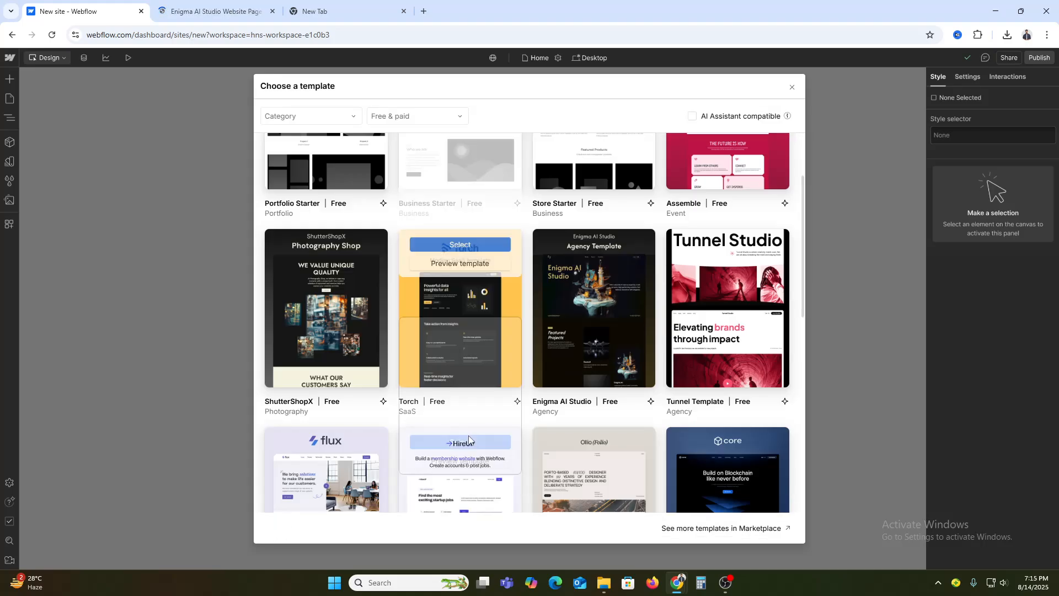
scroll(493, 417, "down", 2)
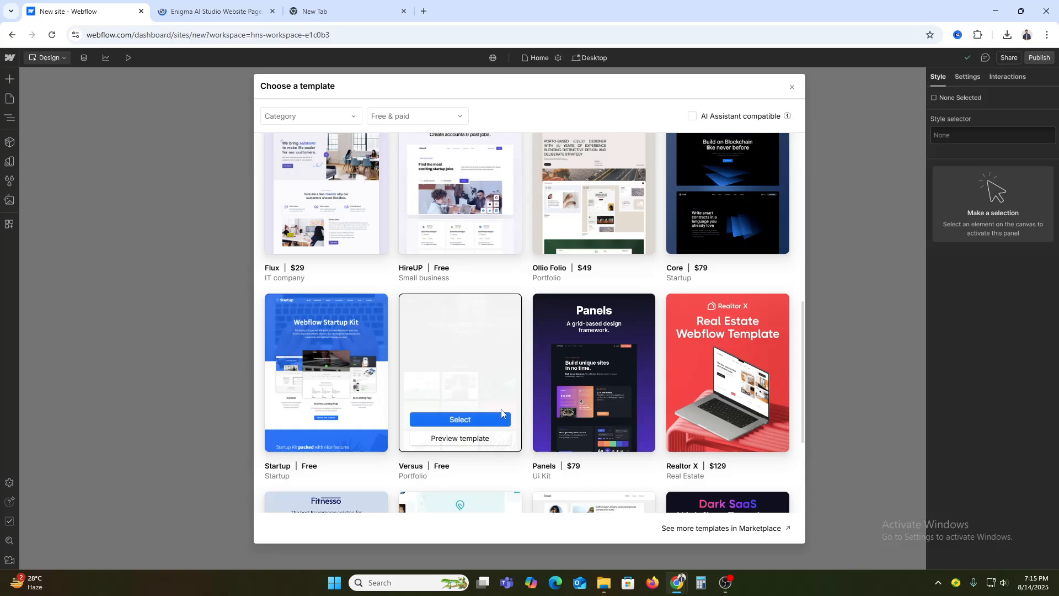
scroll(384, 279, "up", 1)
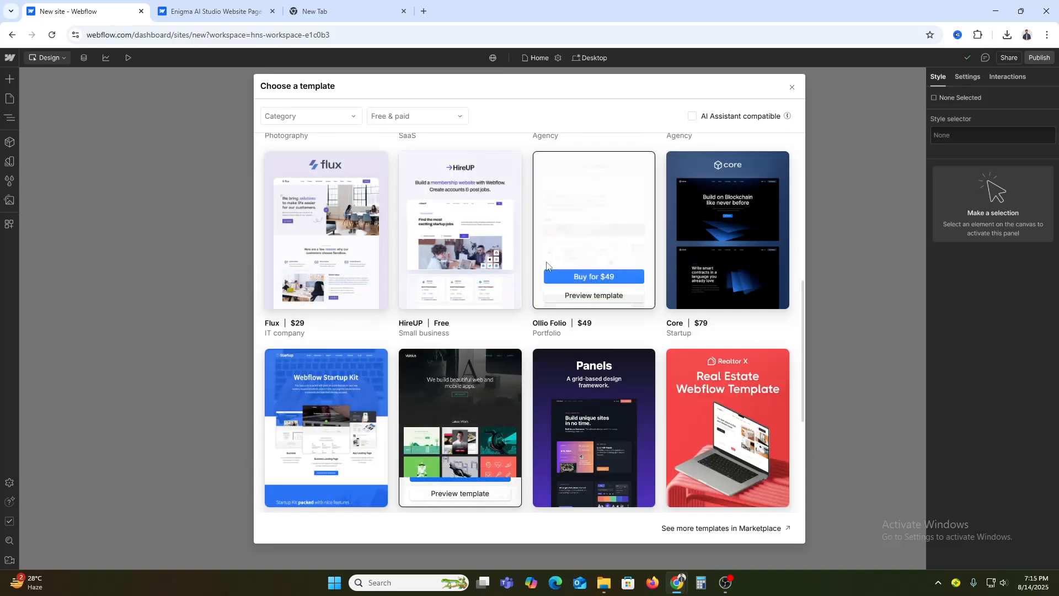
mouse_move(481, 239)
mouse_move(314, 224)
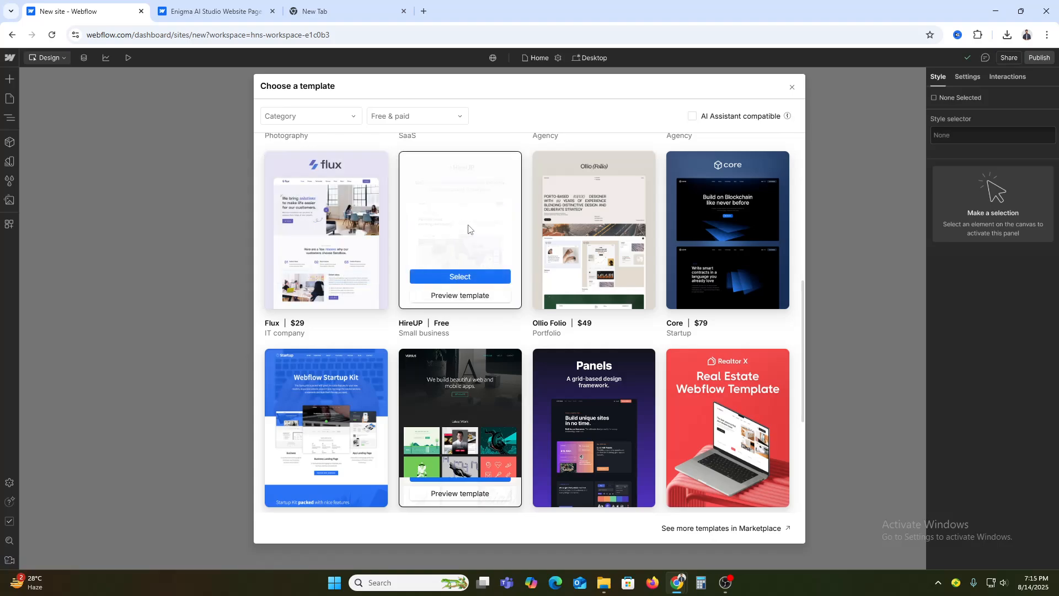
left_click(460, 276)
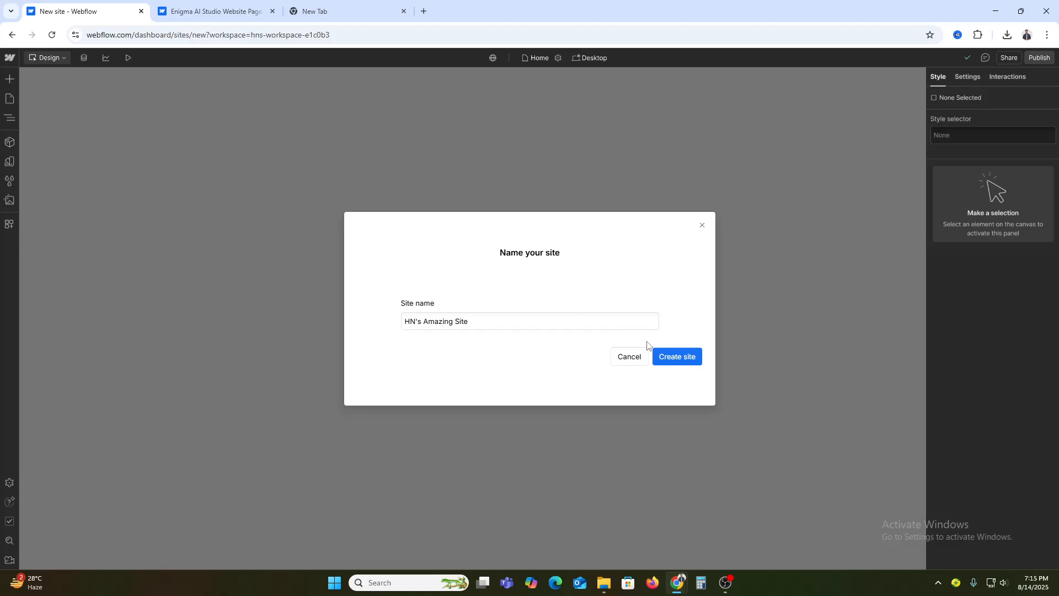
left_click(674, 360)
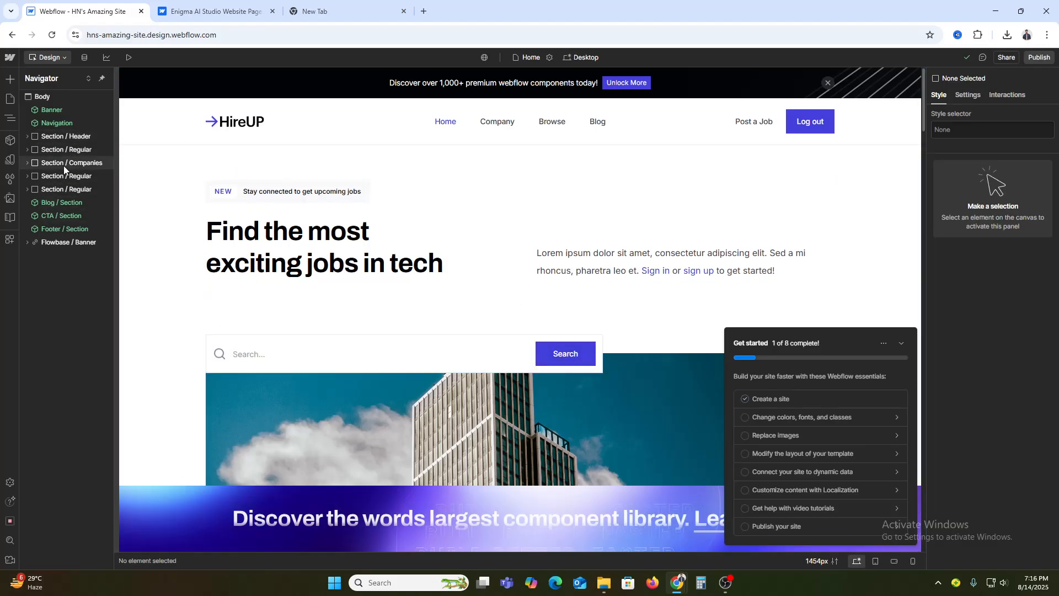
Examine the job openings section and its style settings, with the Get started checklist collapsed
left_click(74, 150)
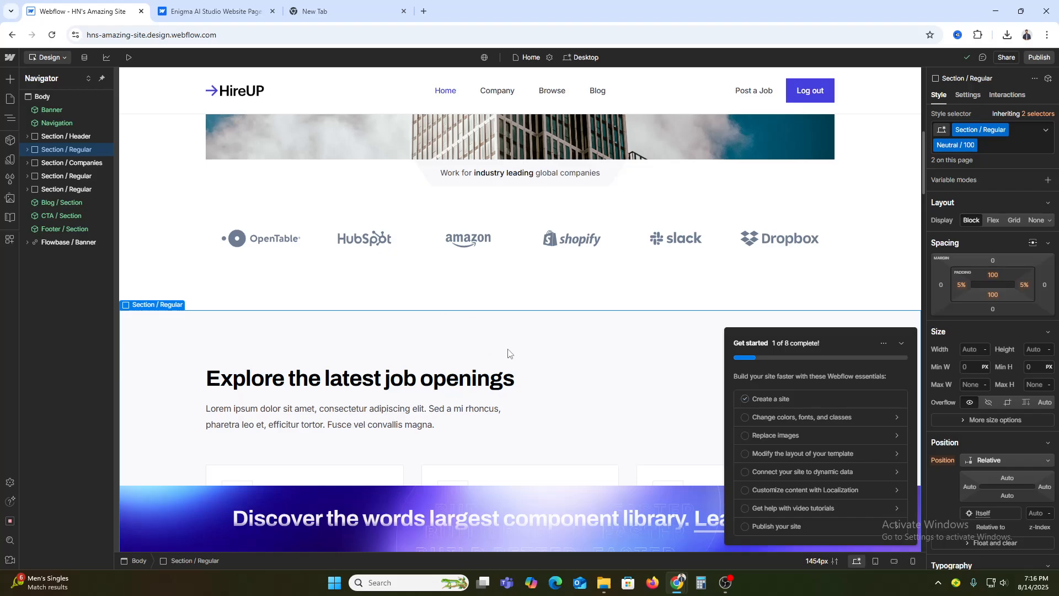
scroll(508, 353, "down", 2)
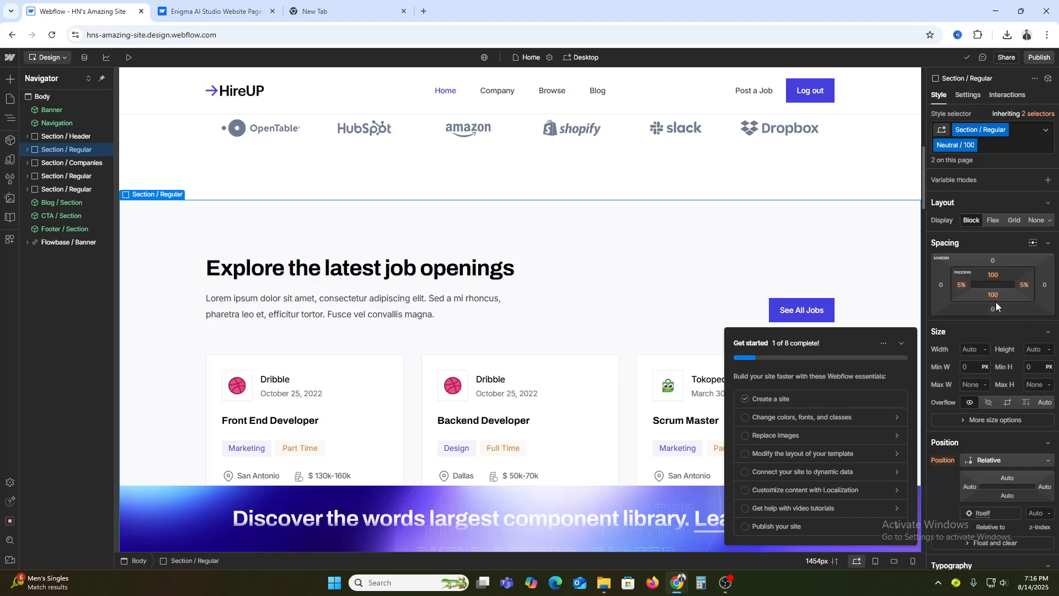
left_click(901, 342)
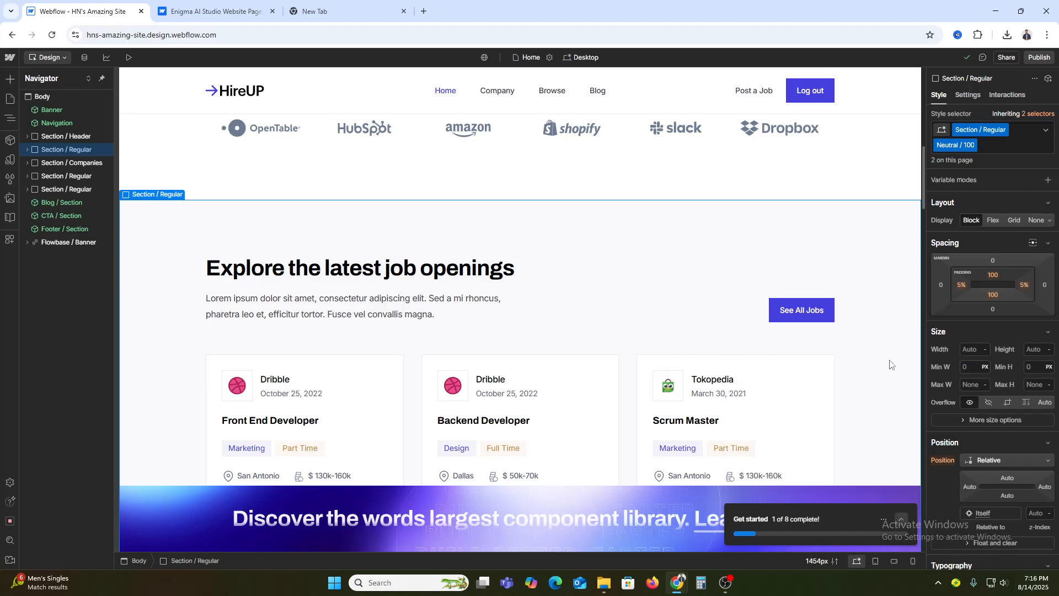
scroll(995, 446, "down", 1)
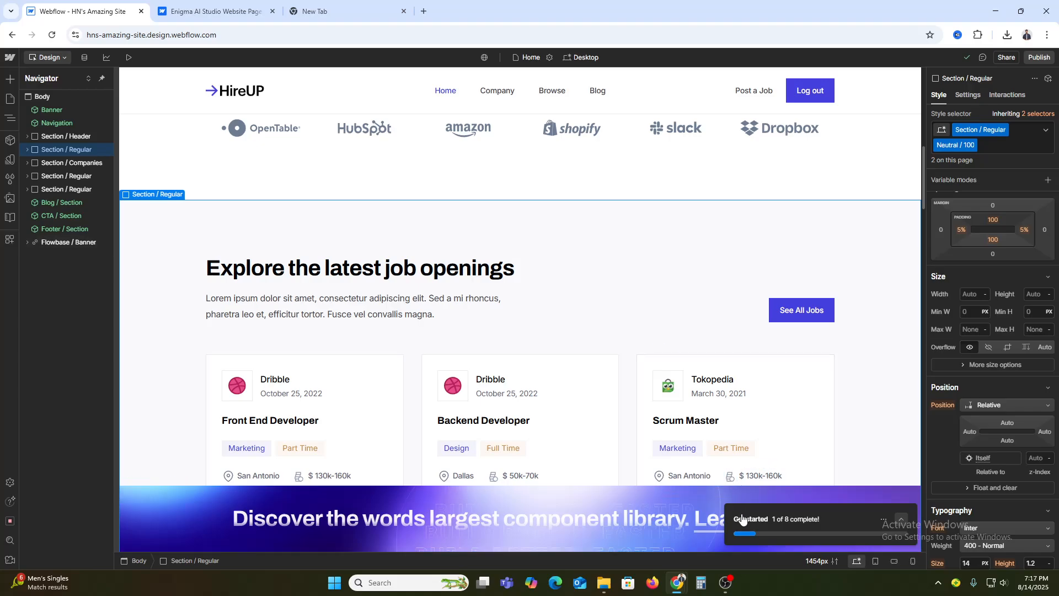
Replace the hero heading's text with "Helping you build your dream buisness", with "your dream buisness" on the second line
scroll(681, 410, "up", 6)
scroll(679, 409, "up", 5)
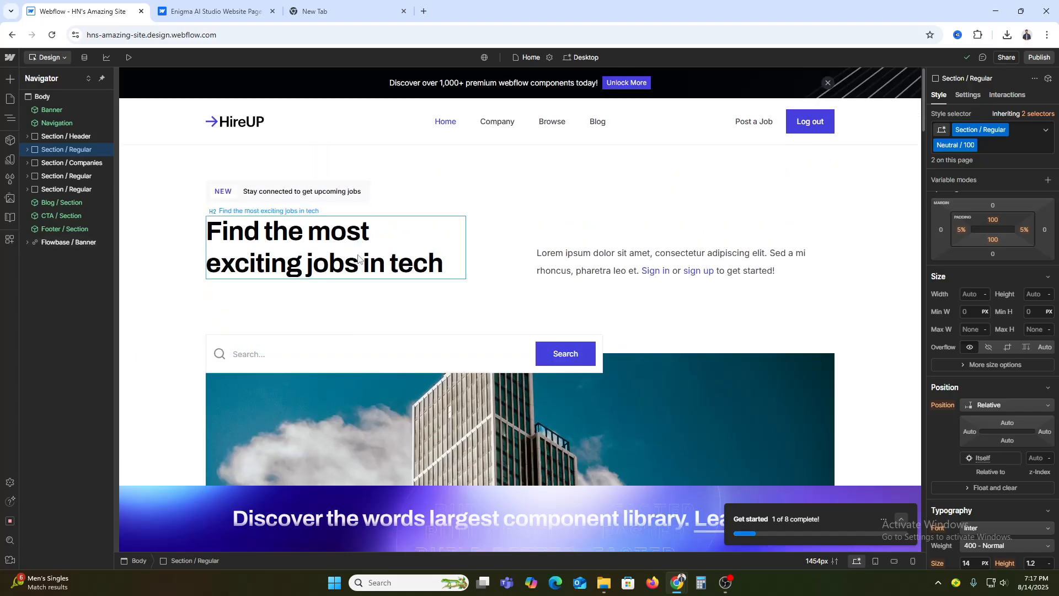
double_click(377, 243)
left_click(355, 241)
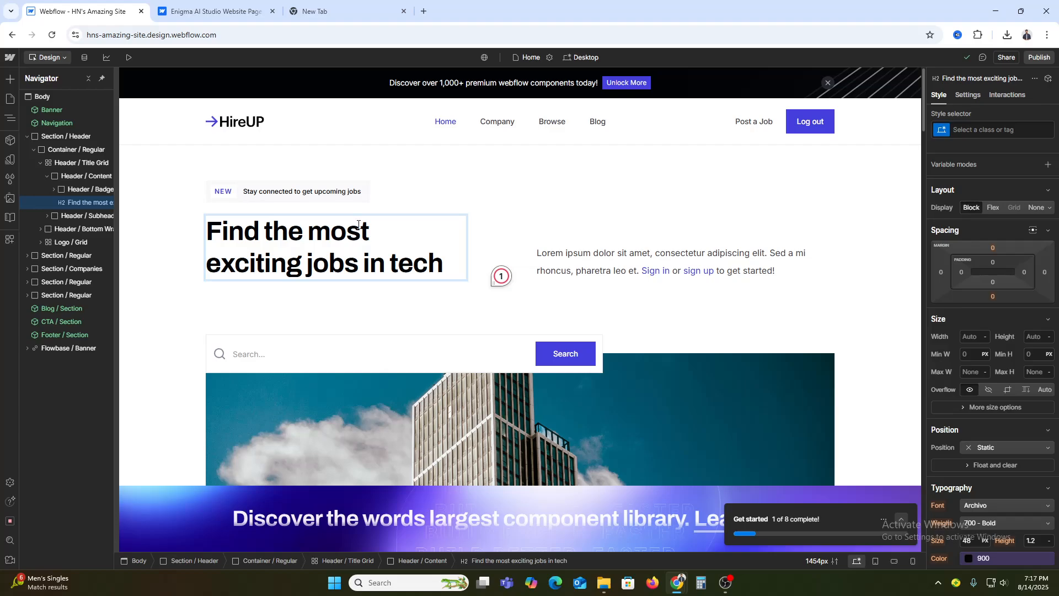
triple_click(357, 238)
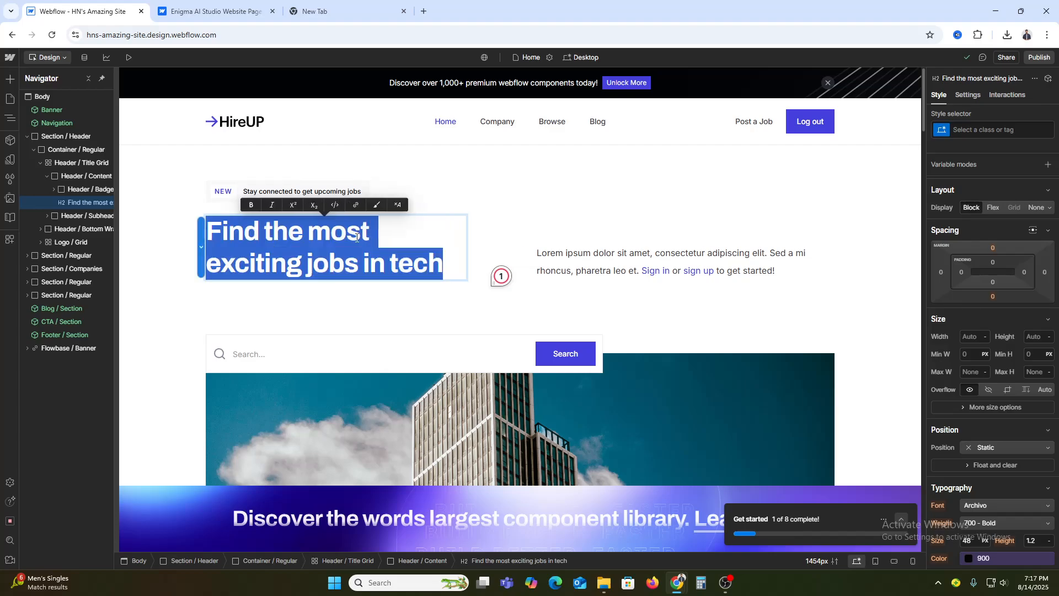
type("H")
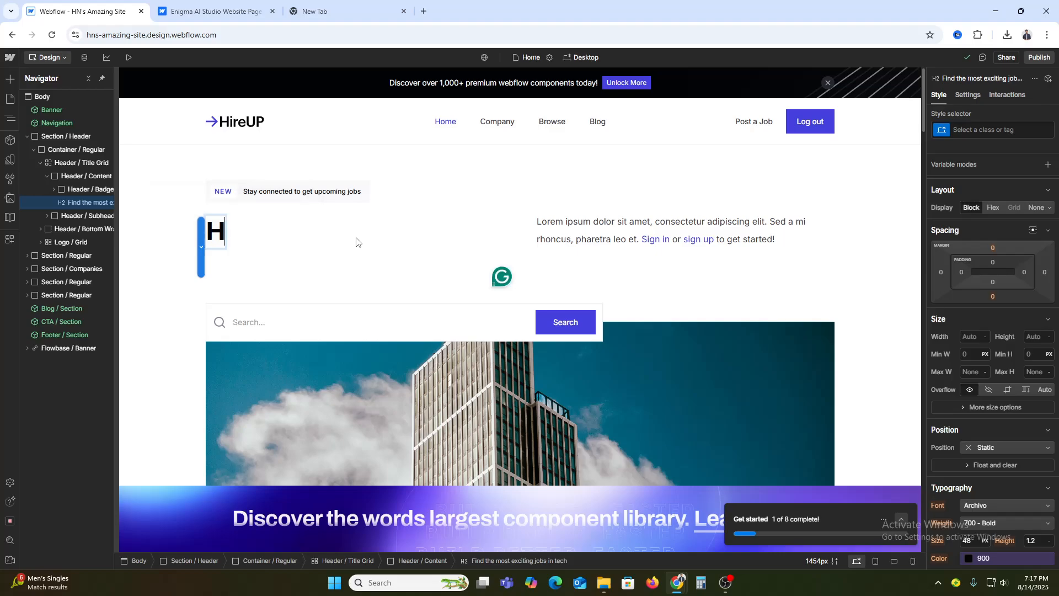
type("elping")
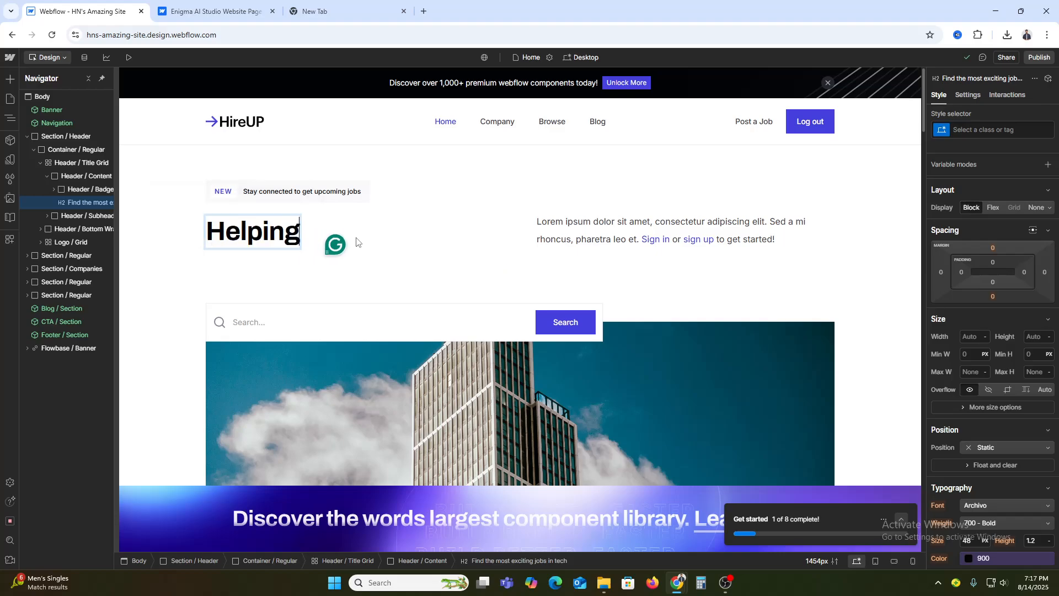
type(" you")
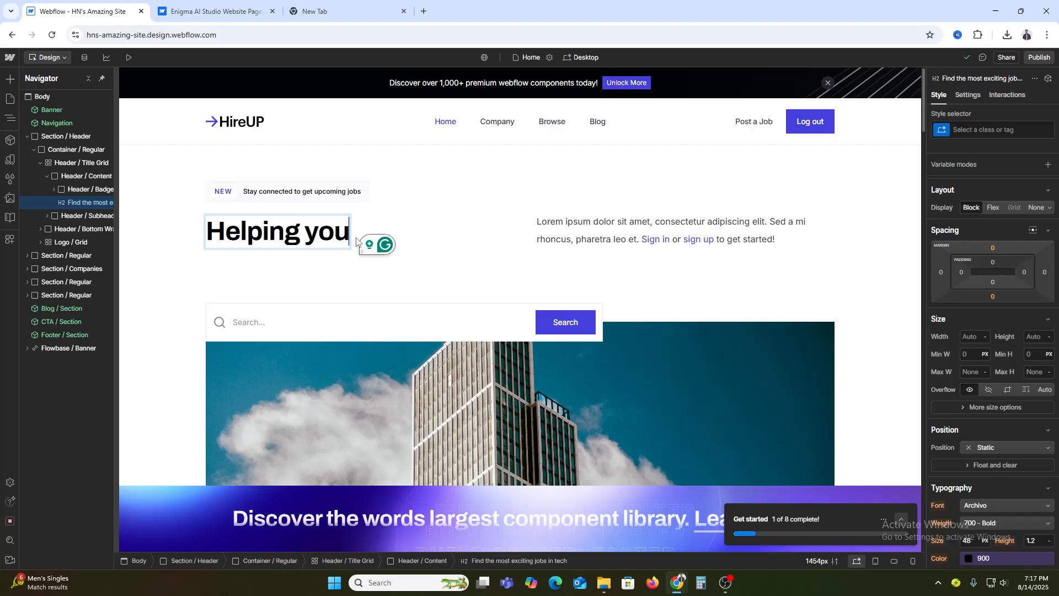
type(" build you")
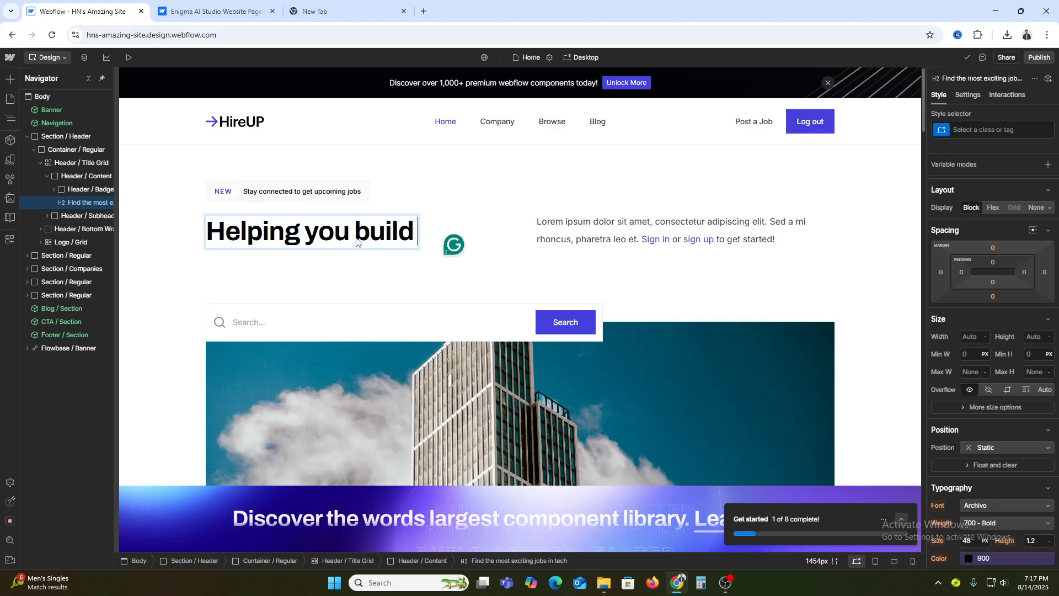
key("BackSpace")
key("BackSpace")
key("BackSpace")
key("BackSpace")
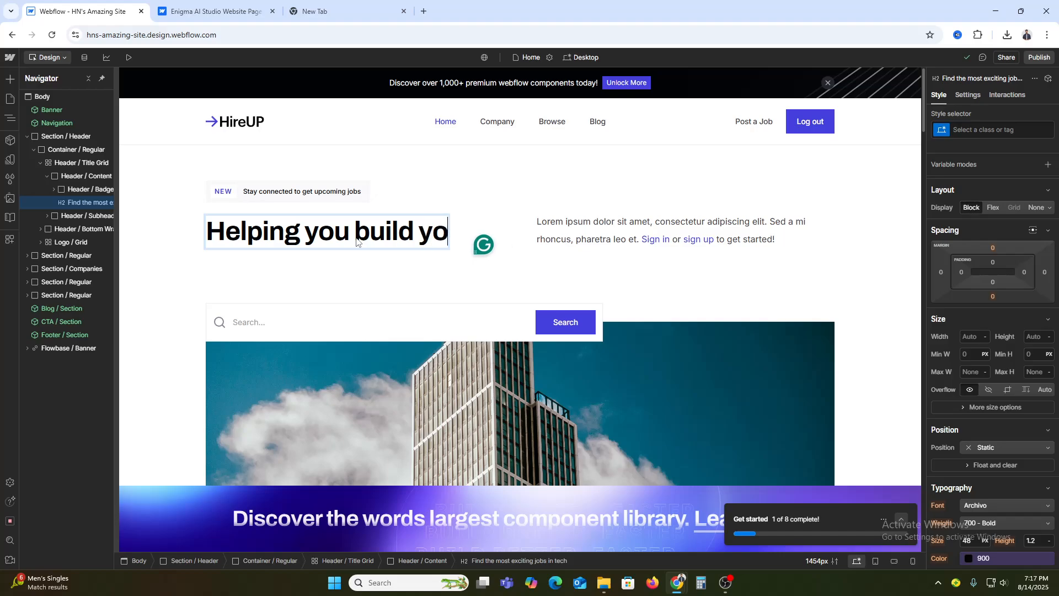
key("shift+Return")
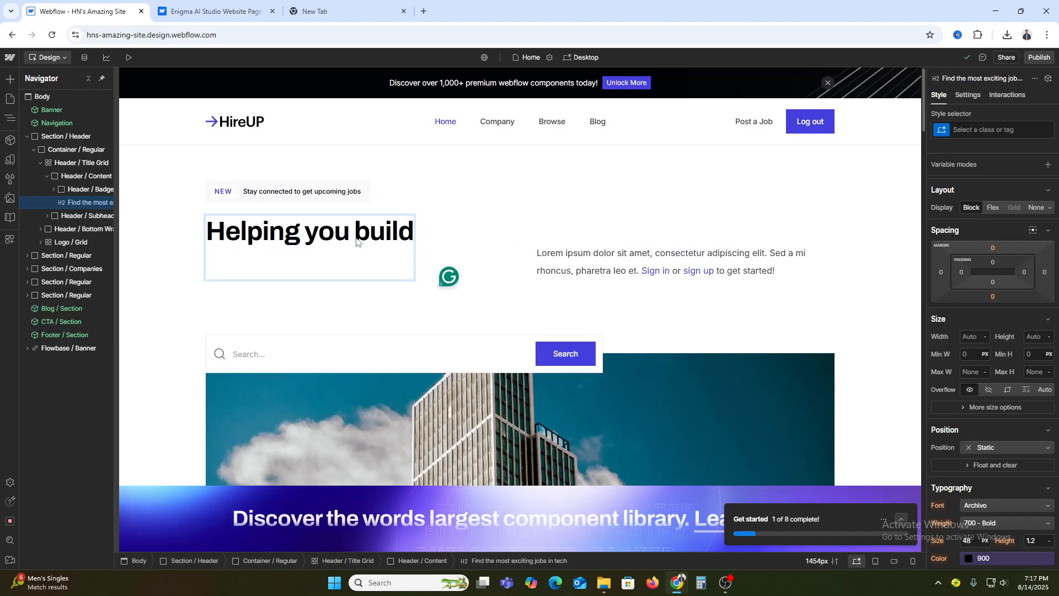
type("your")
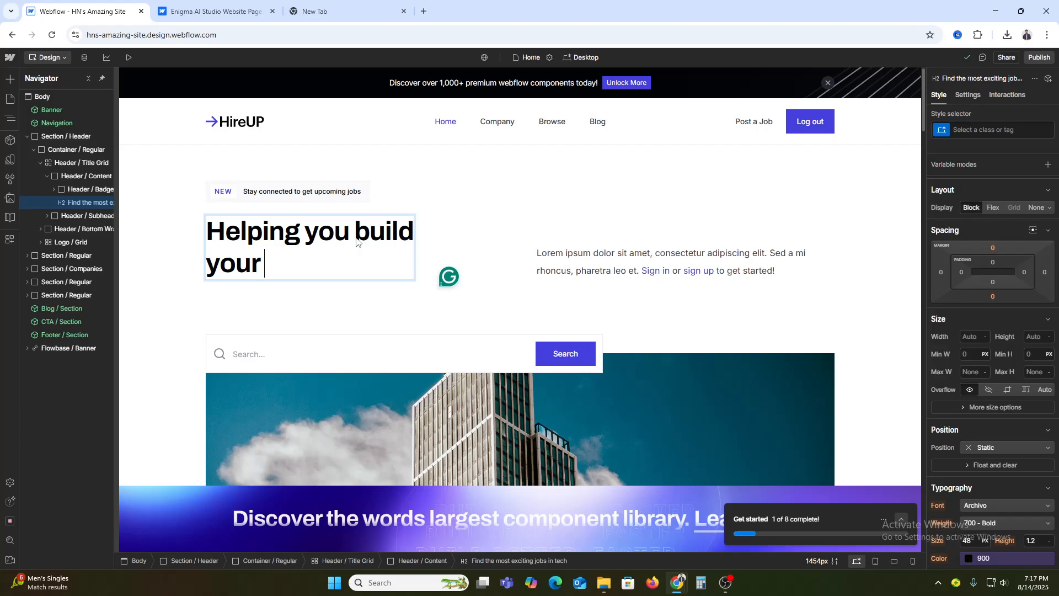
type("dream")
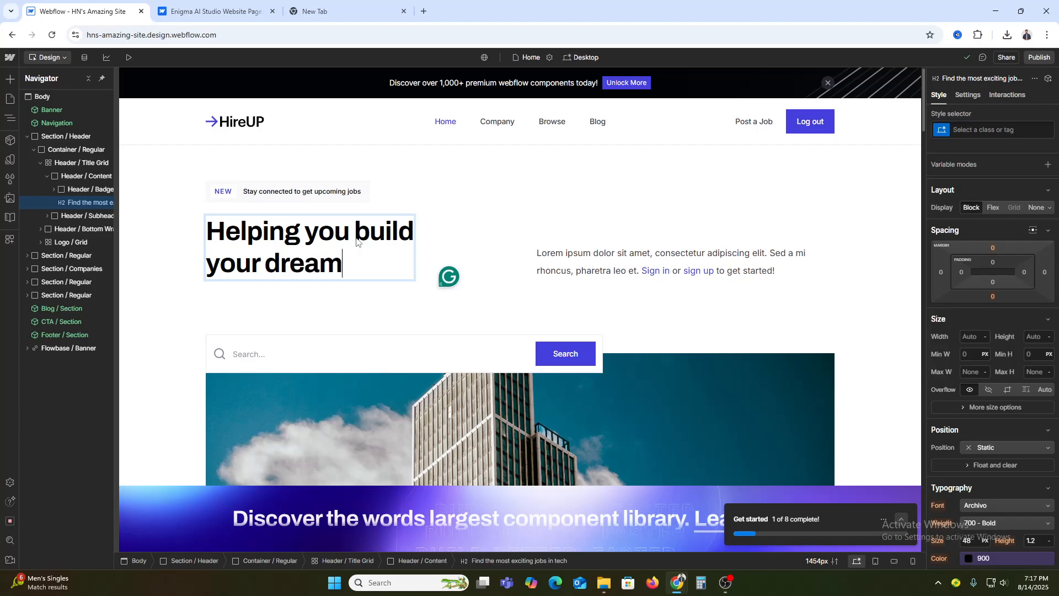
type(" buisness")
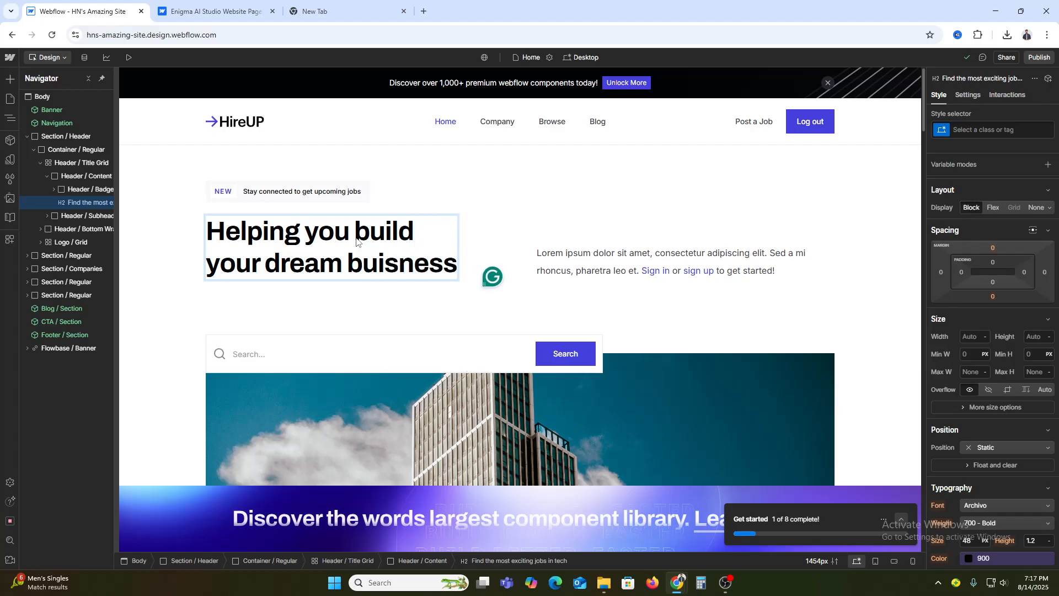
key("Escape")
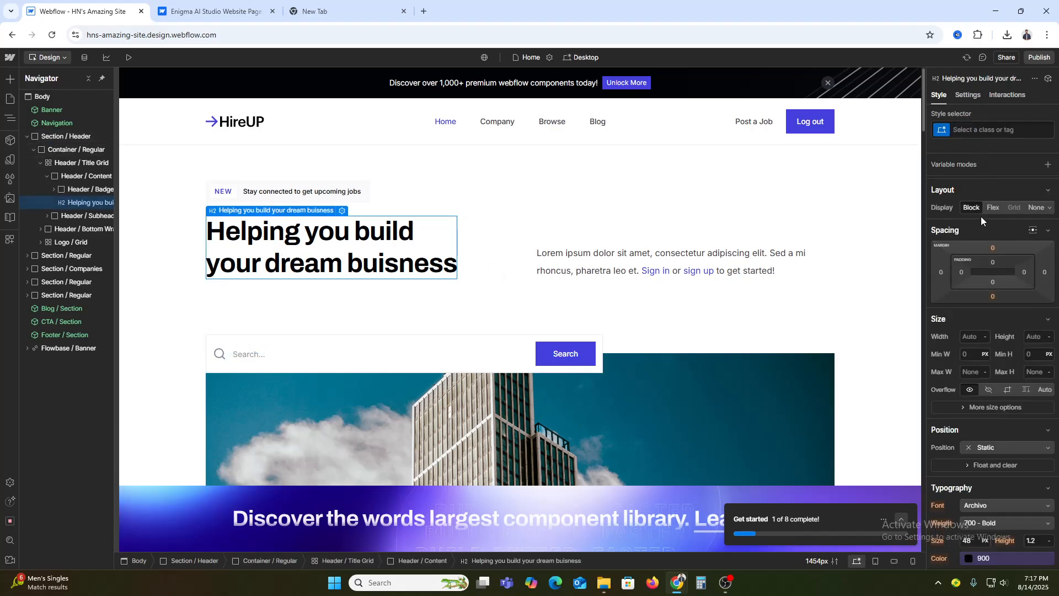
Set the hero heading's font to Merriweather
scroll(985, 342, "down", 1)
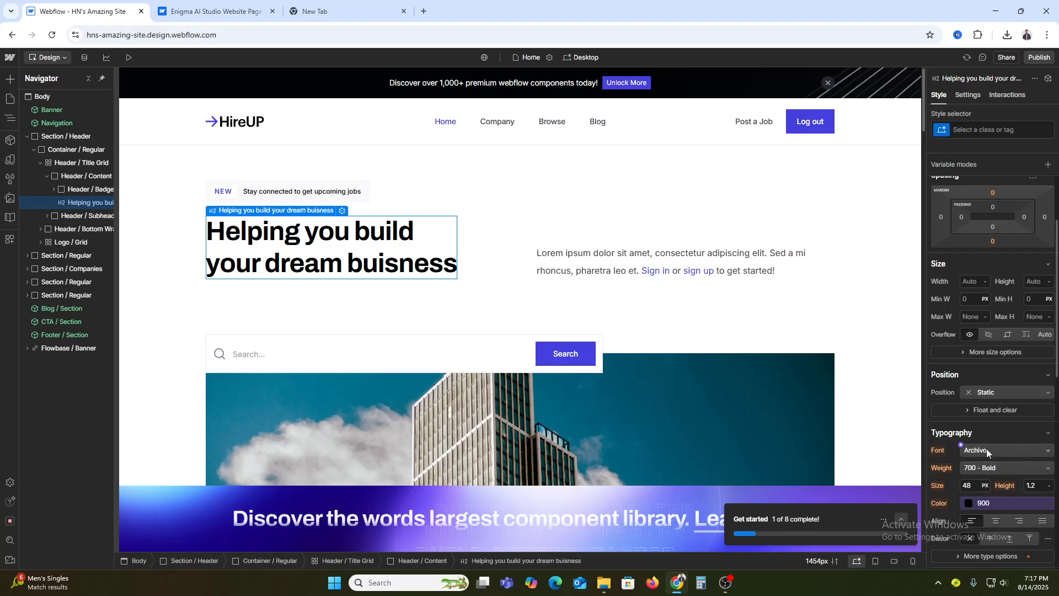
left_click(987, 449)
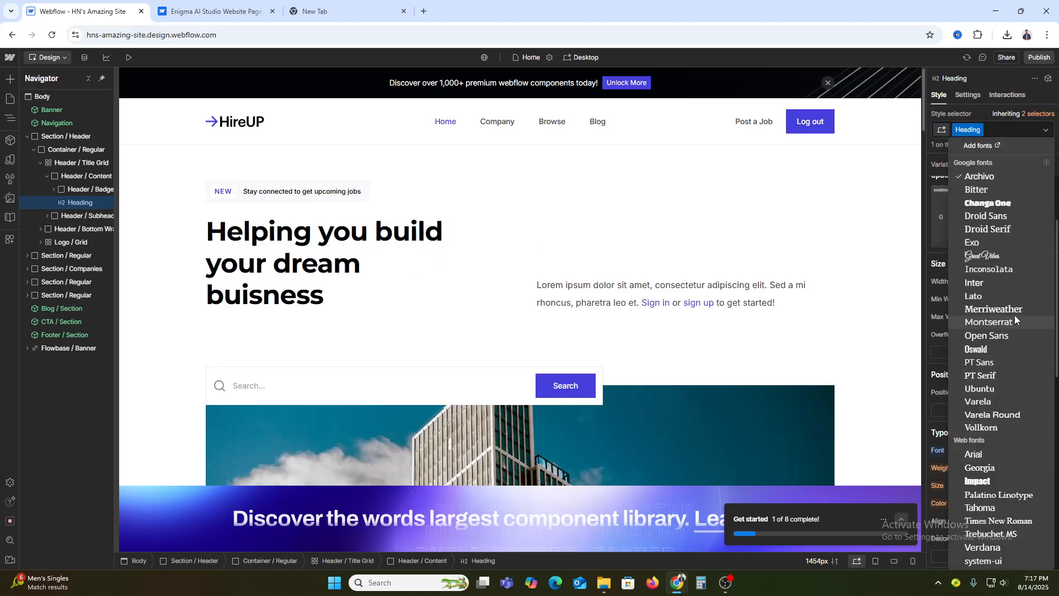
left_click(1018, 309)
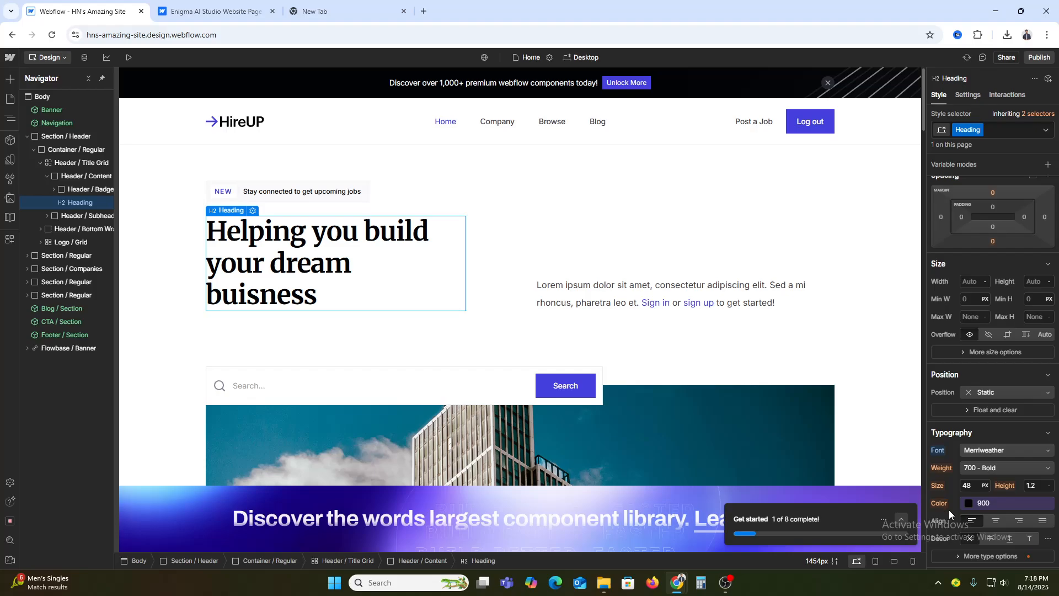
Examine the hero cover image's settings and the image assets offered for replacing it, then return to the page structure
scroll(826, 396, "down", 3)
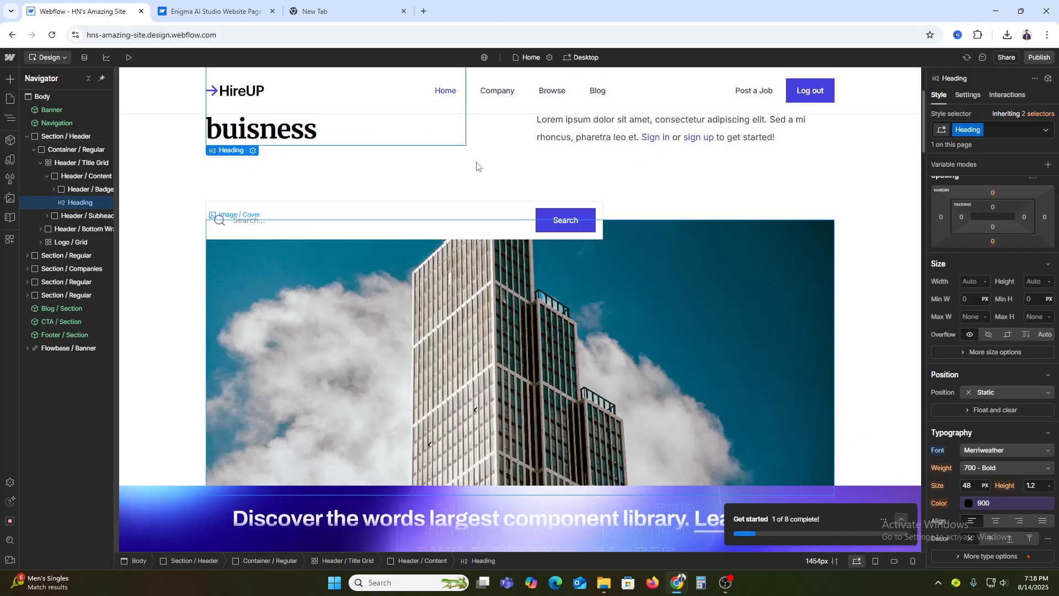
left_click(339, 214)
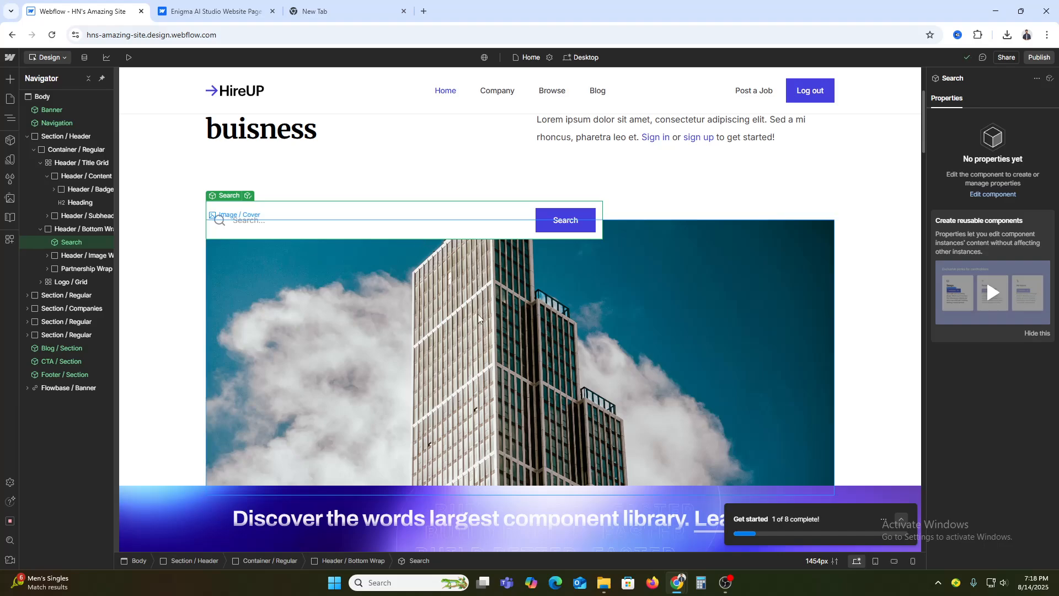
left_click(577, 347)
scroll(773, 271, "down", 3)
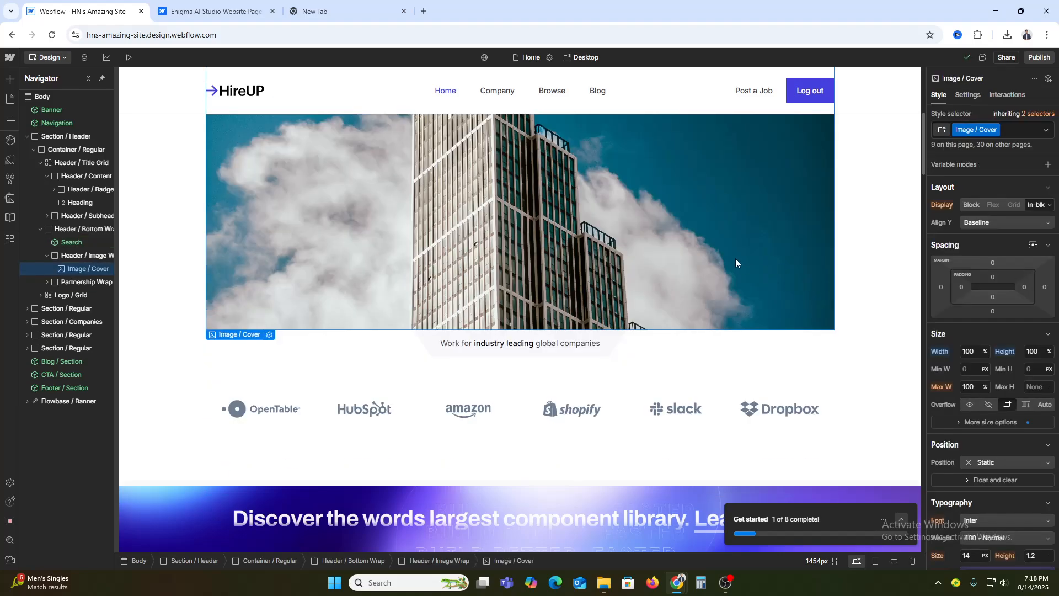
double_click(725, 248)
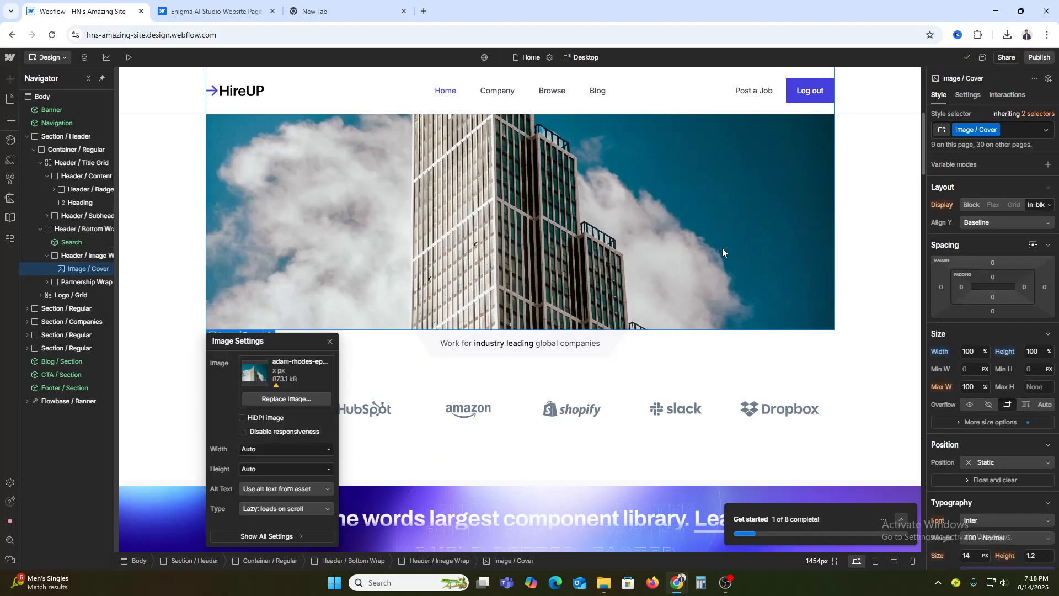
left_click(289, 401)
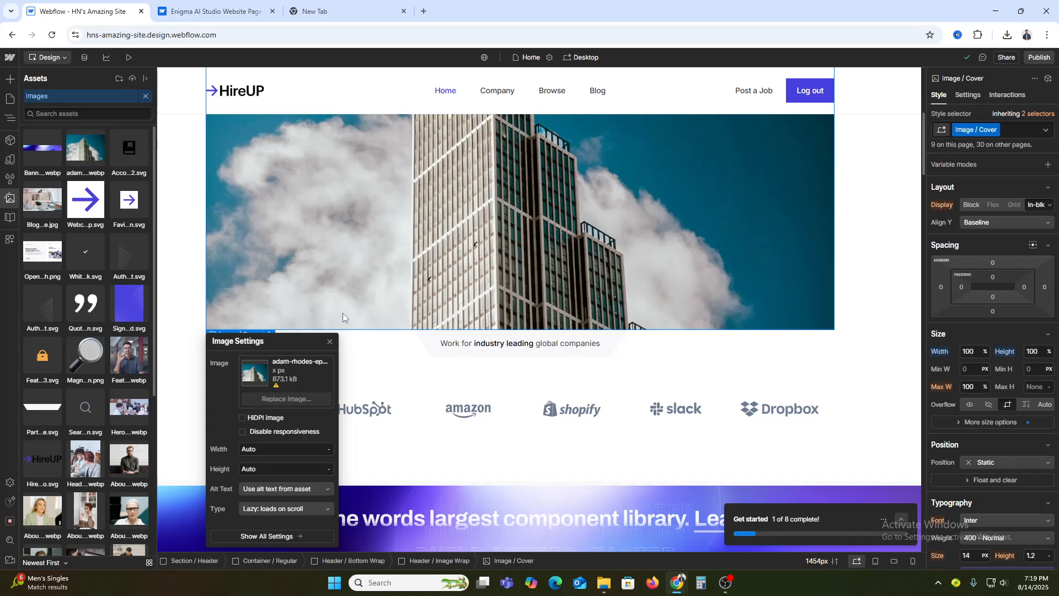
key("z")
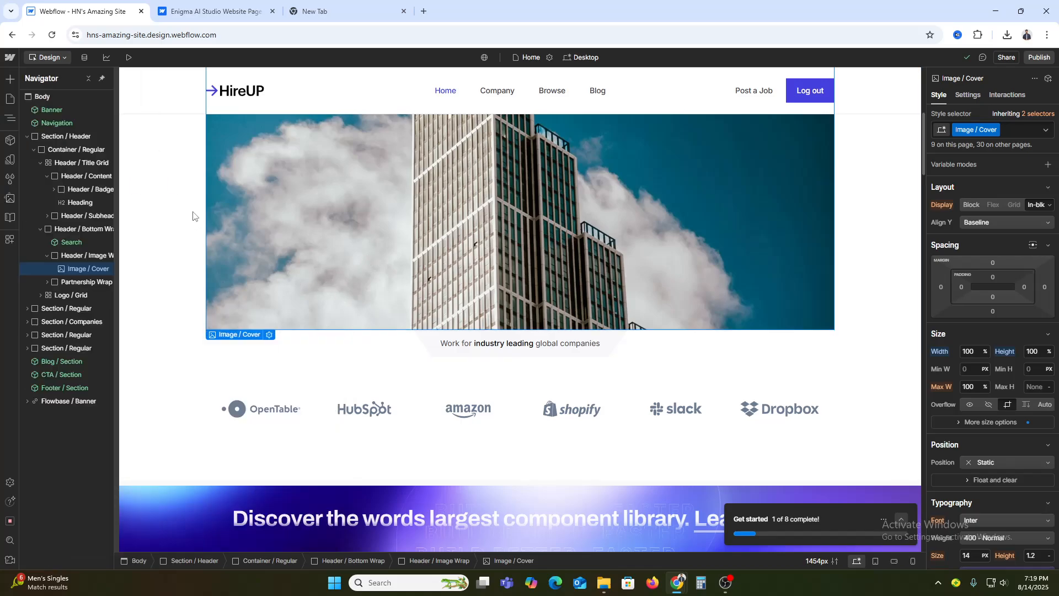
Move the header section inside the companies section in the page structure
left_click(193, 215)
left_click(28, 136)
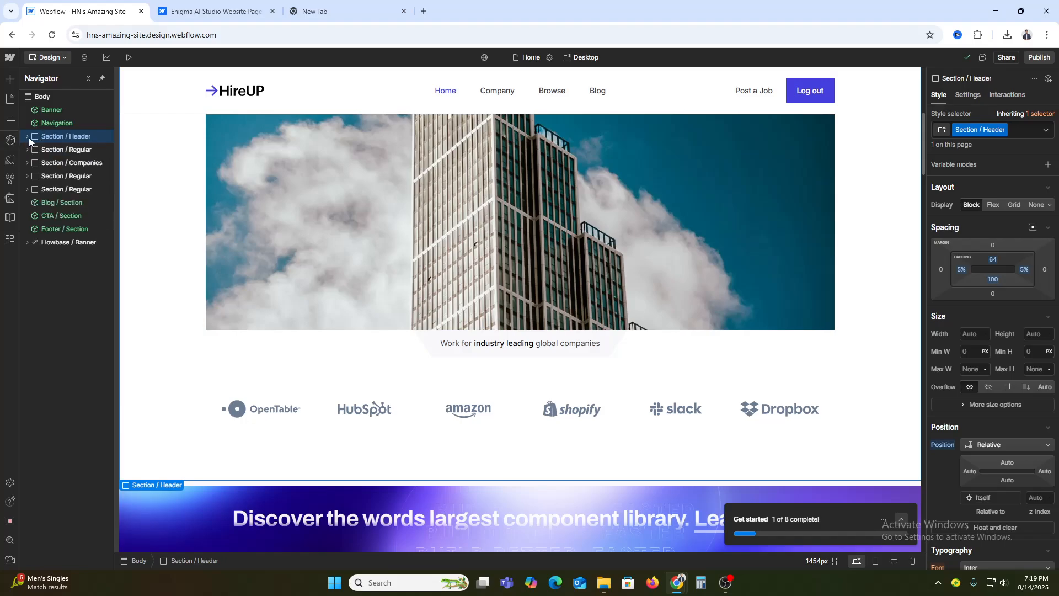
left_click_drag(28, 137, 47, 159)
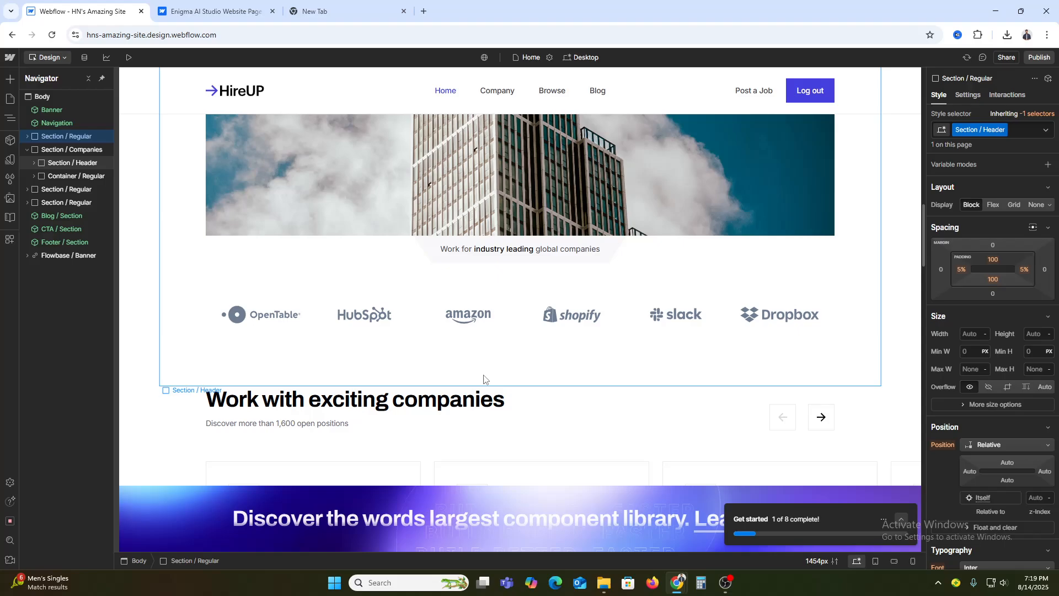
Insert a Lottie Animation element at the end of the header section, below the company logos, keeping the placeholder sequence
left_click(9, 81)
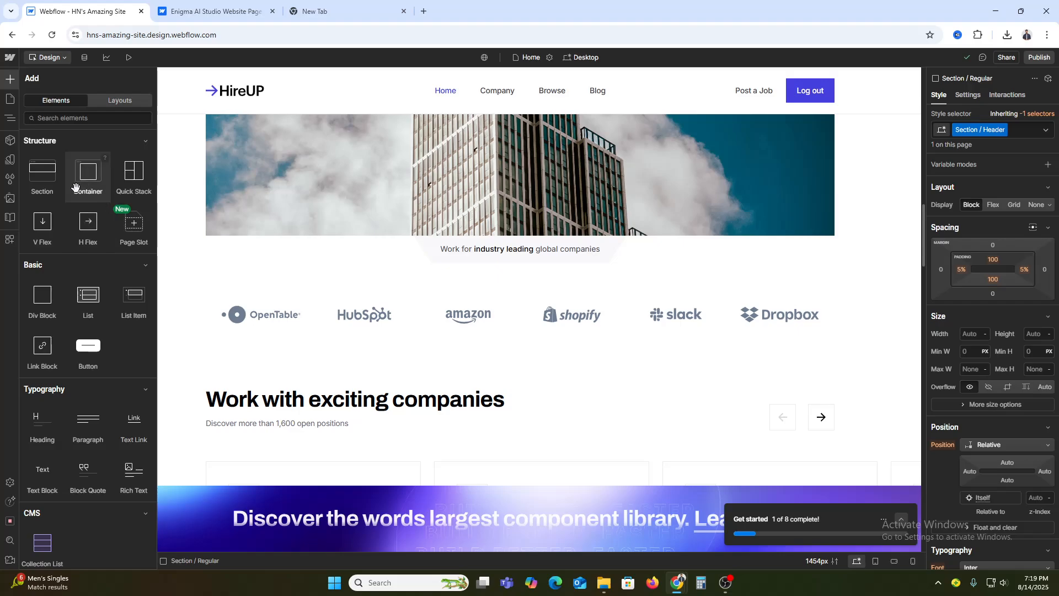
scroll(62, 317, "down", 5)
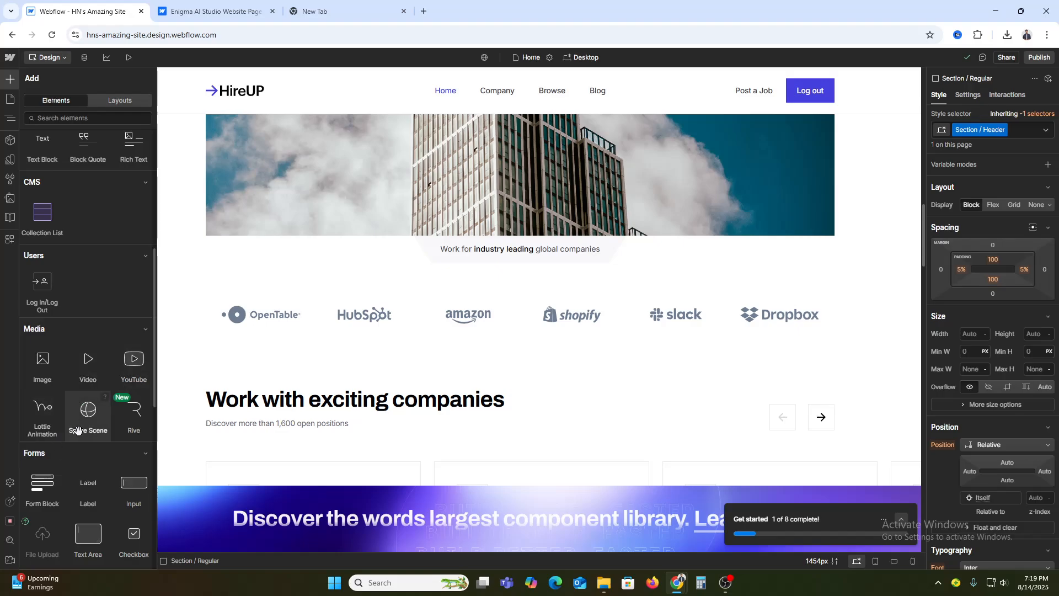
left_click_drag(42, 411, 260, 368)
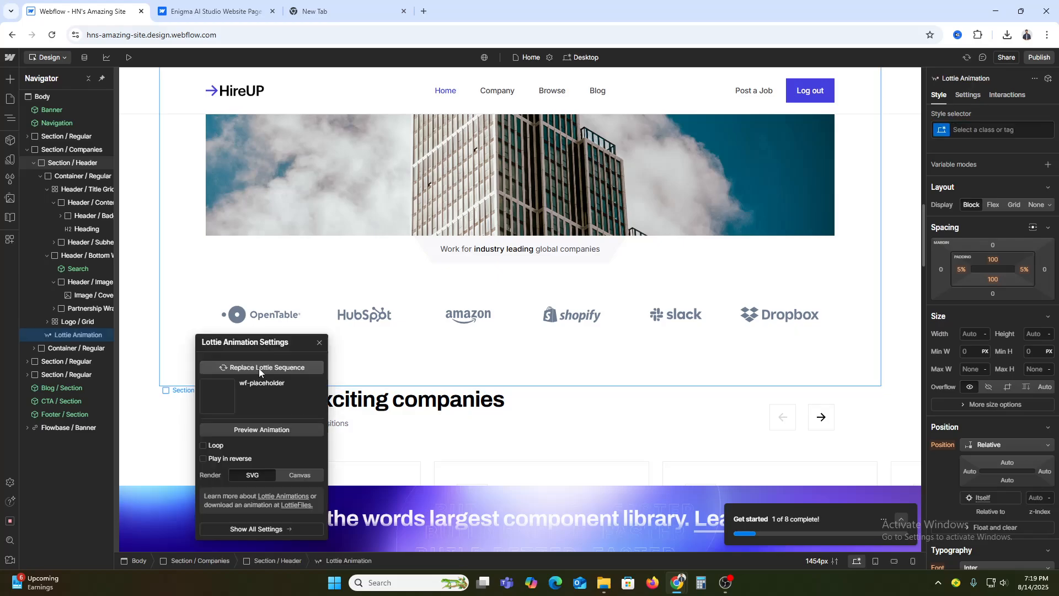
scroll(505, 436, "down", 1)
scroll(504, 436, "down", 4)
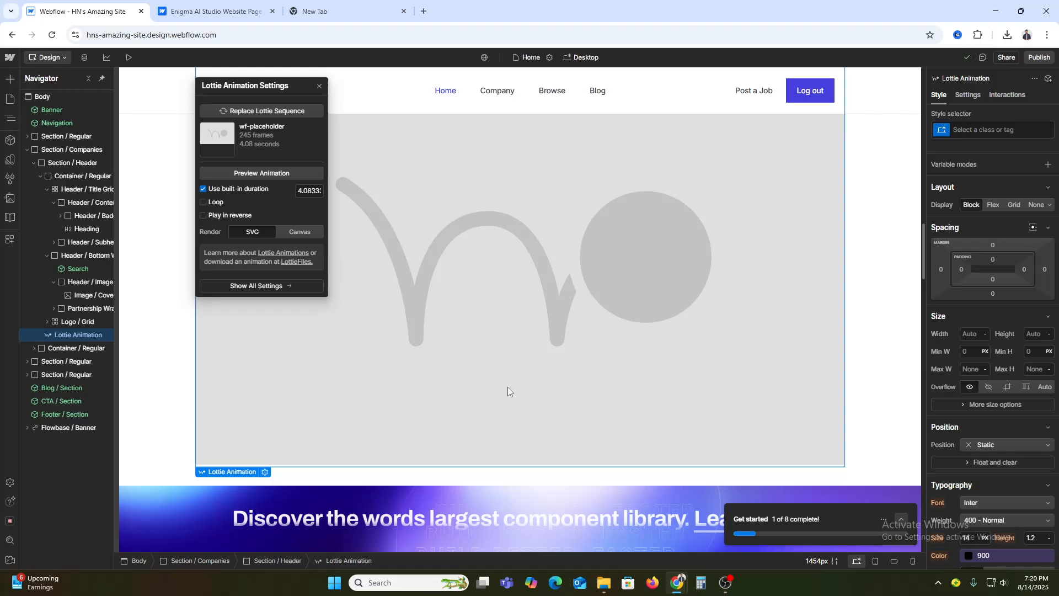
left_click(382, 346)
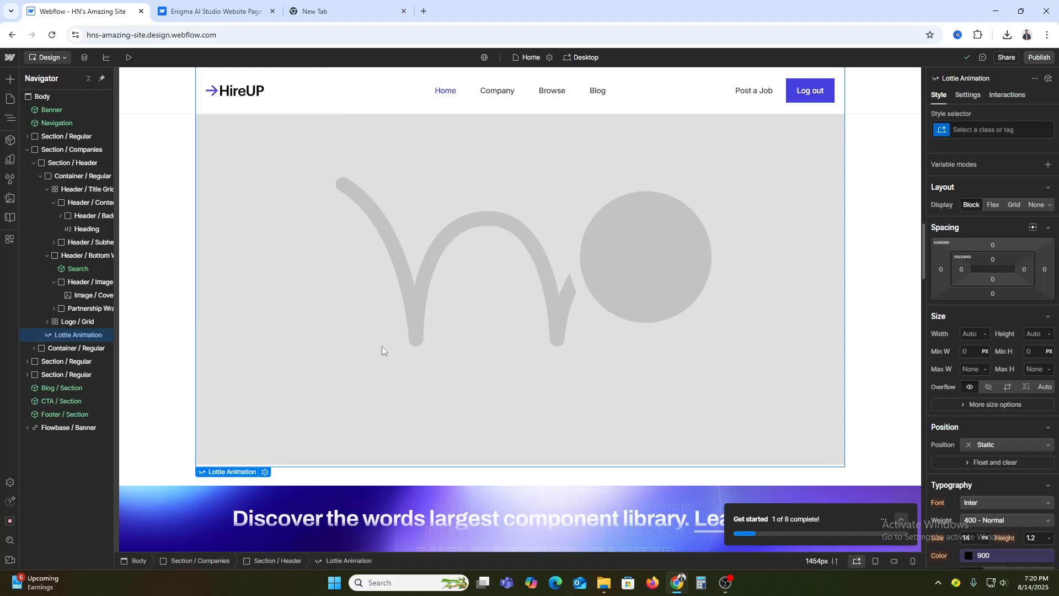
Review the site's page groups and try to create a new page
left_click(8, 100)
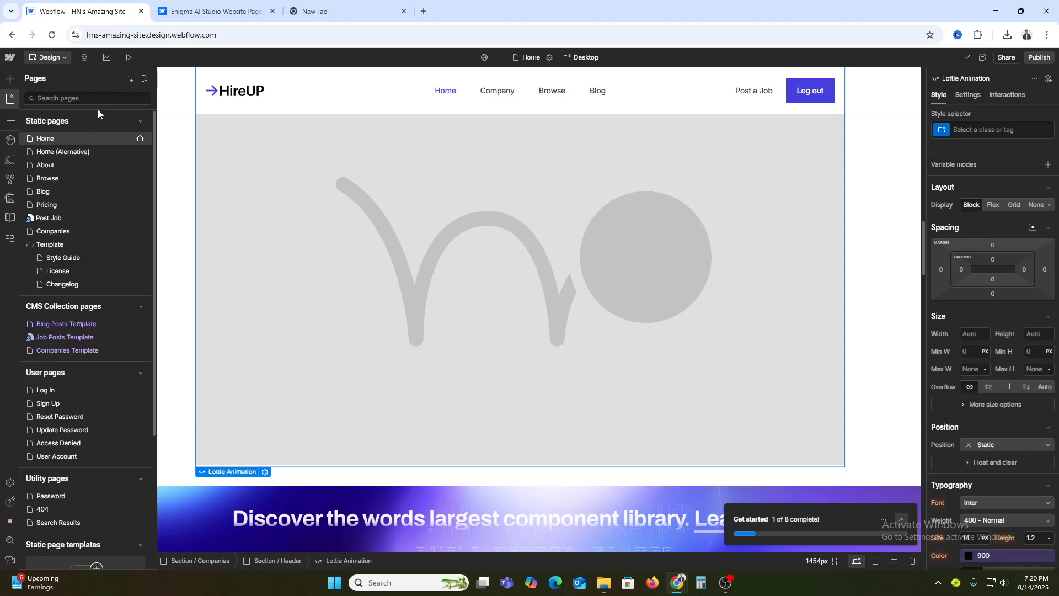
left_click(142, 121)
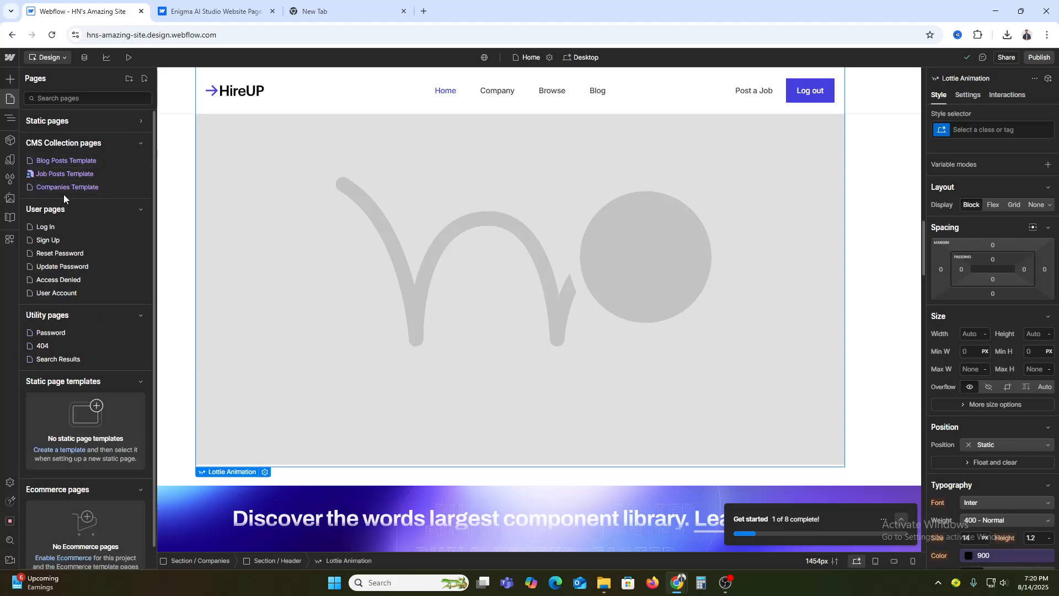
left_click(140, 120)
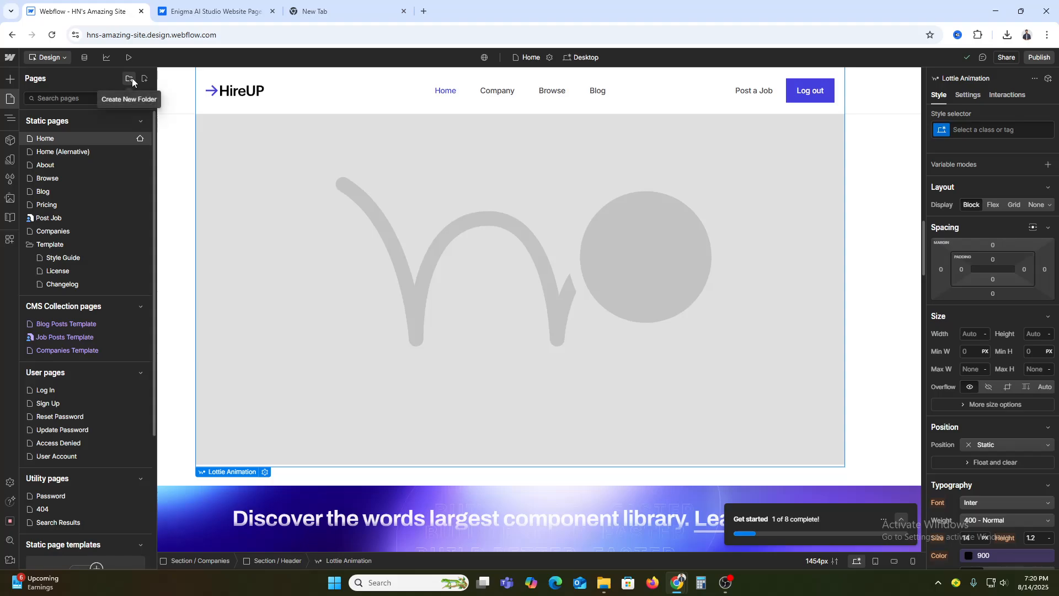
left_click(146, 78)
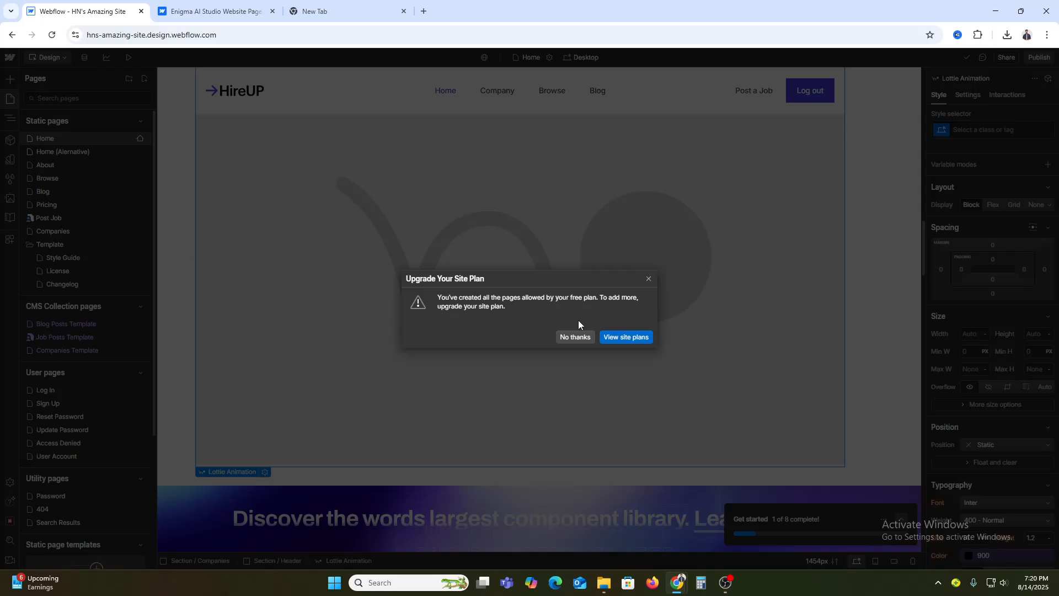
left_click(648, 279)
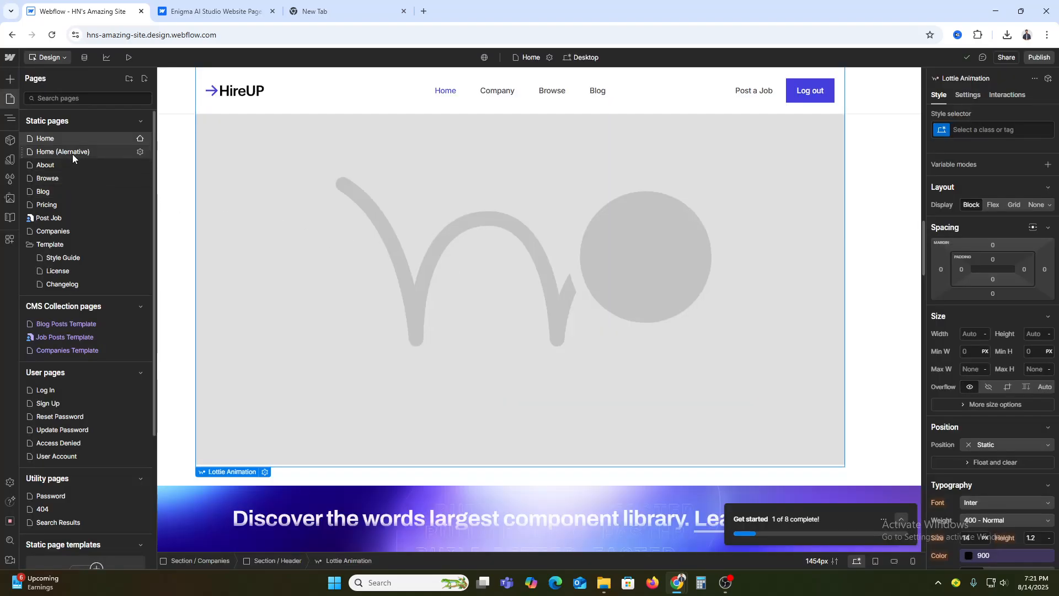
Open the site's Pricing page in the designer
left_click(58, 205)
right_click(61, 204)
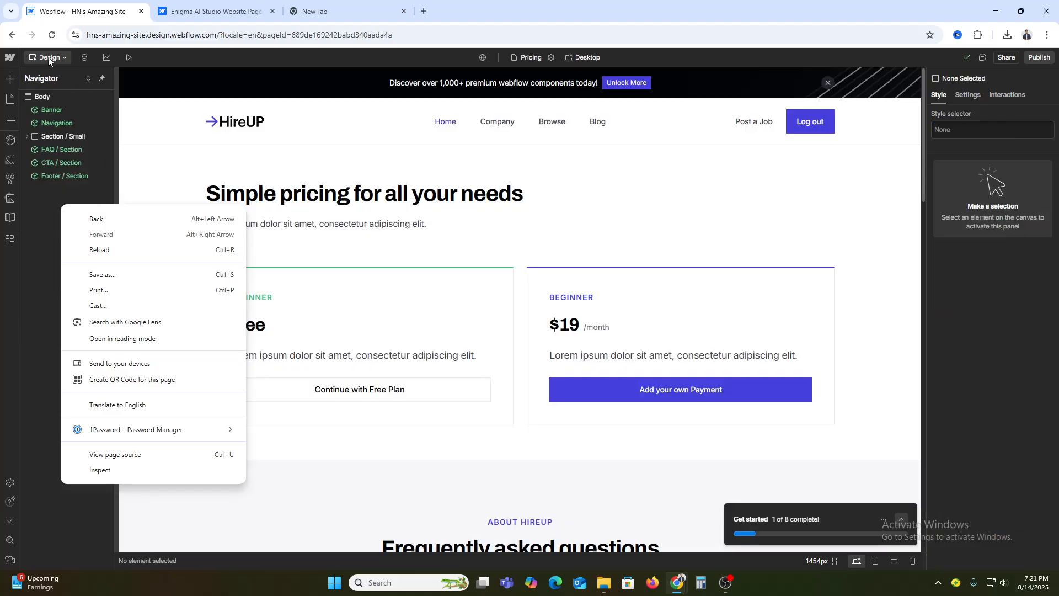
Review the Pricing page's settings, including its name, slug, access control and SEO options, without changing them
left_click(8, 101)
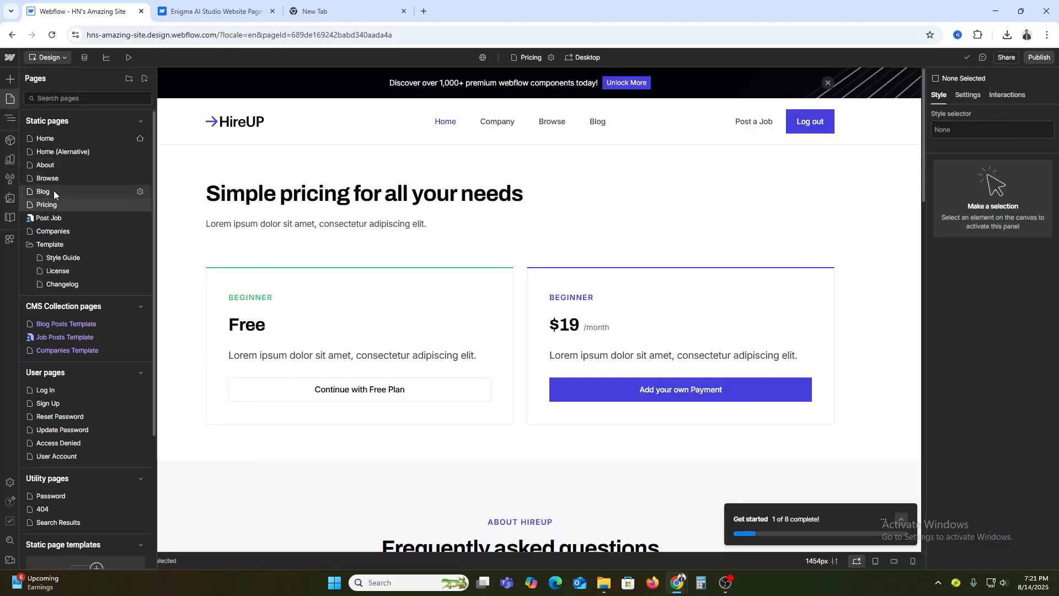
right_click(47, 204)
left_click(36, 206)
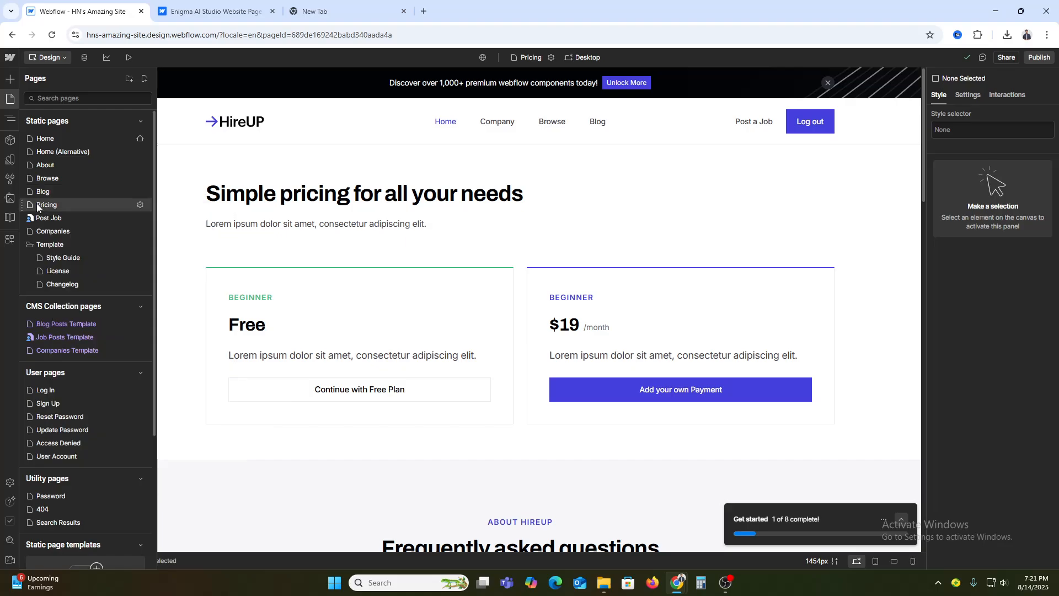
left_click(139, 204)
left_click(197, 136)
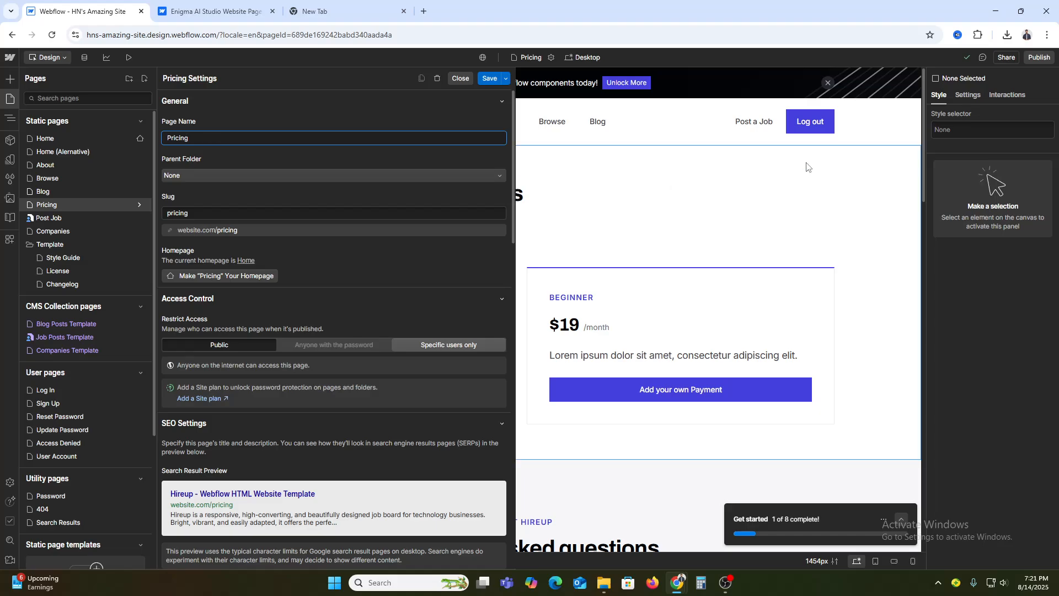
left_click(855, 202)
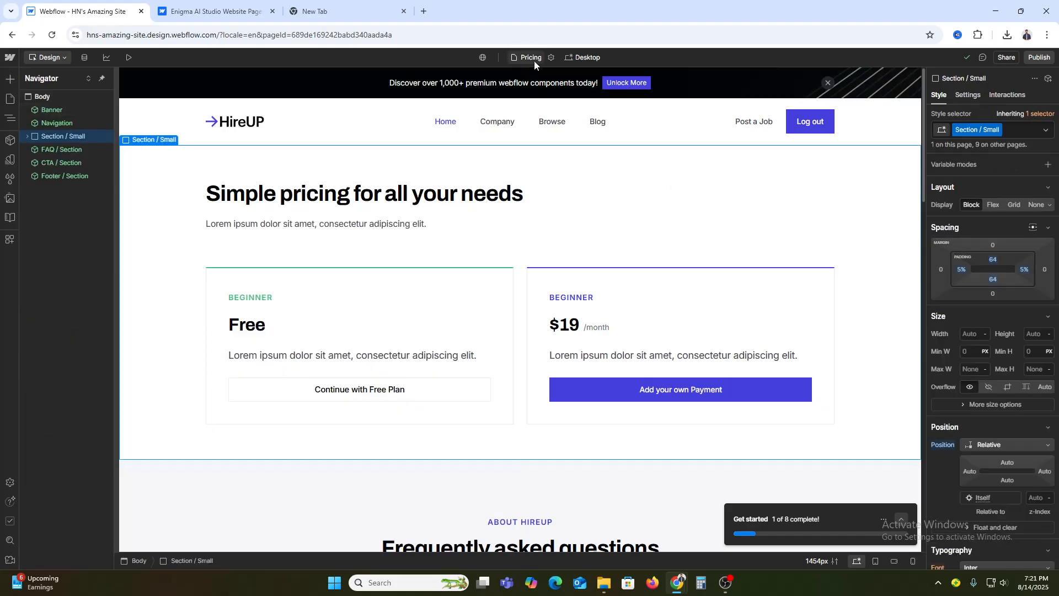
Preview the Pricing page at the Mobile (L) breakpoint and at the smaller Mobile breakpoint
left_click(592, 58)
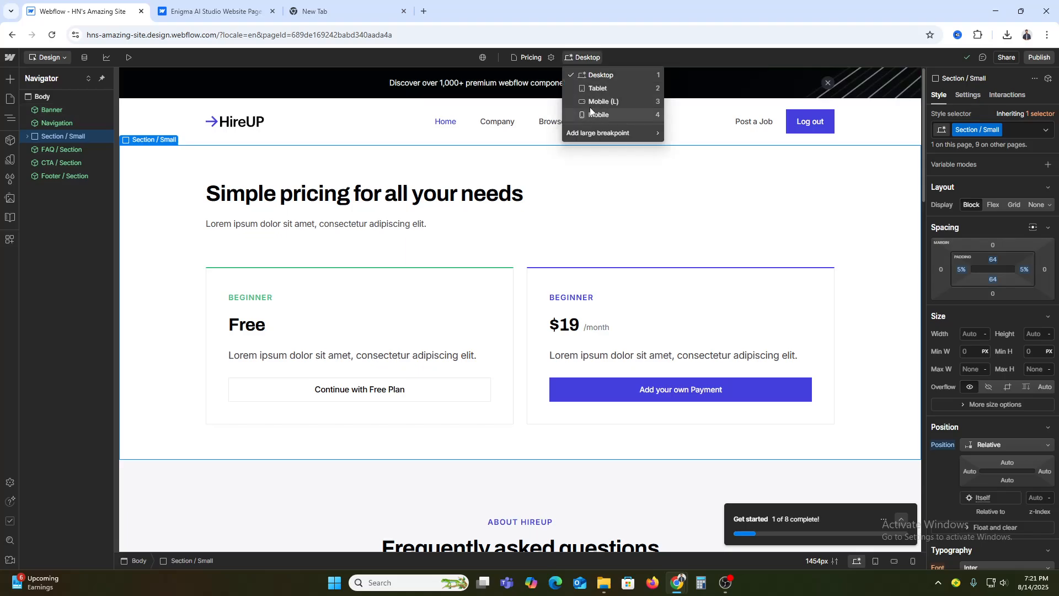
left_click(612, 101)
left_click(577, 58)
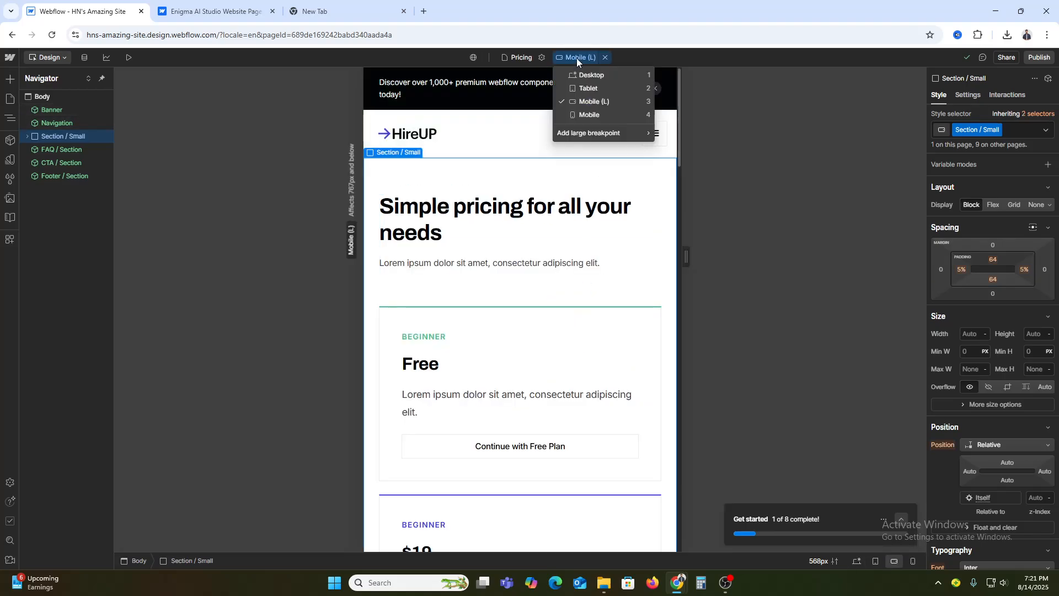
left_click(583, 115)
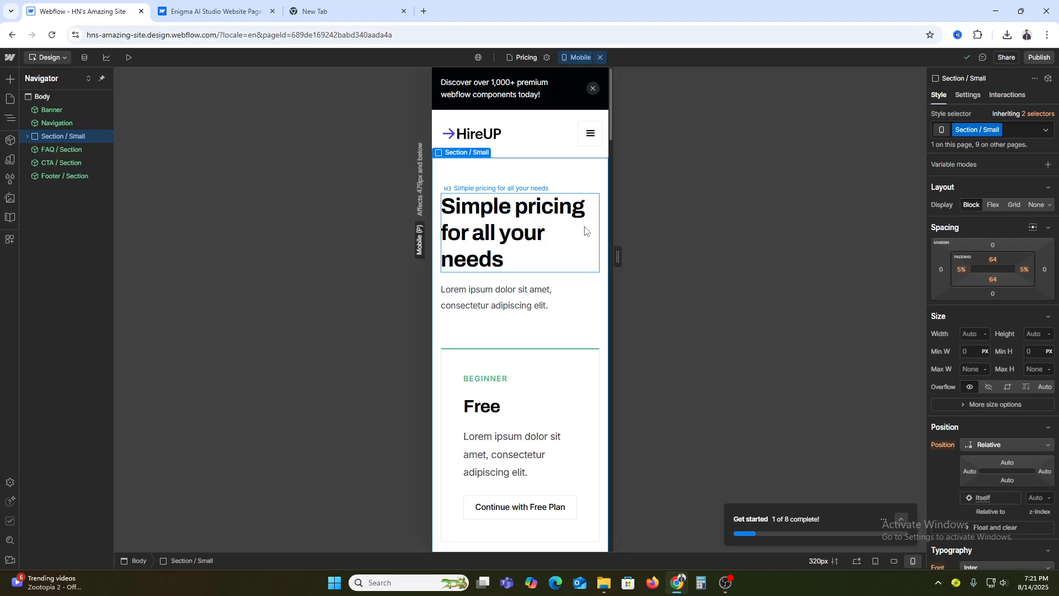
Publish the site to the hns-amazing-site.webflow.io staging domain and look over its live home page
left_click(1041, 58)
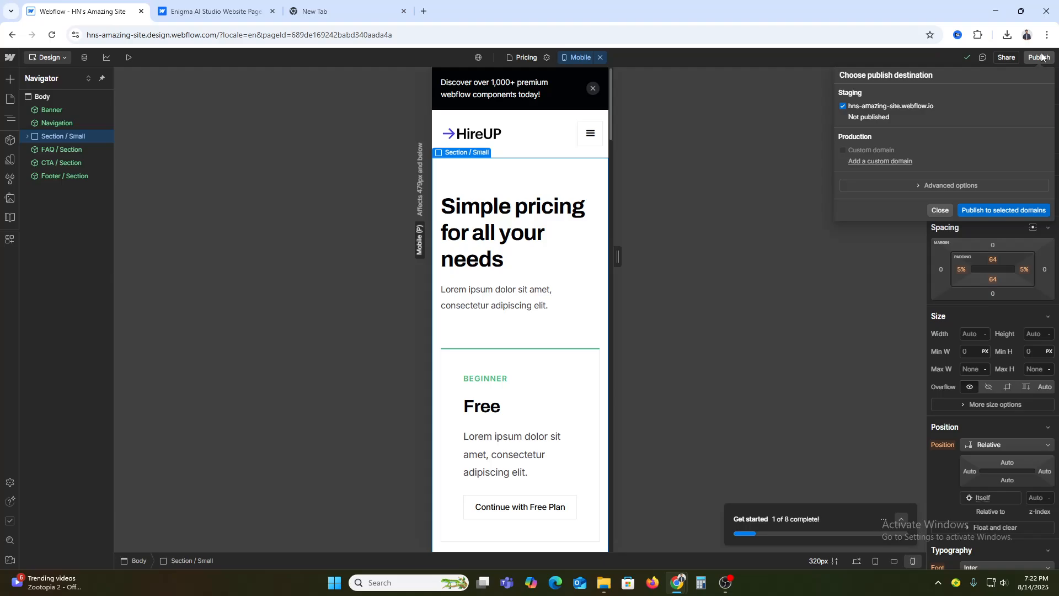
left_click(991, 210)
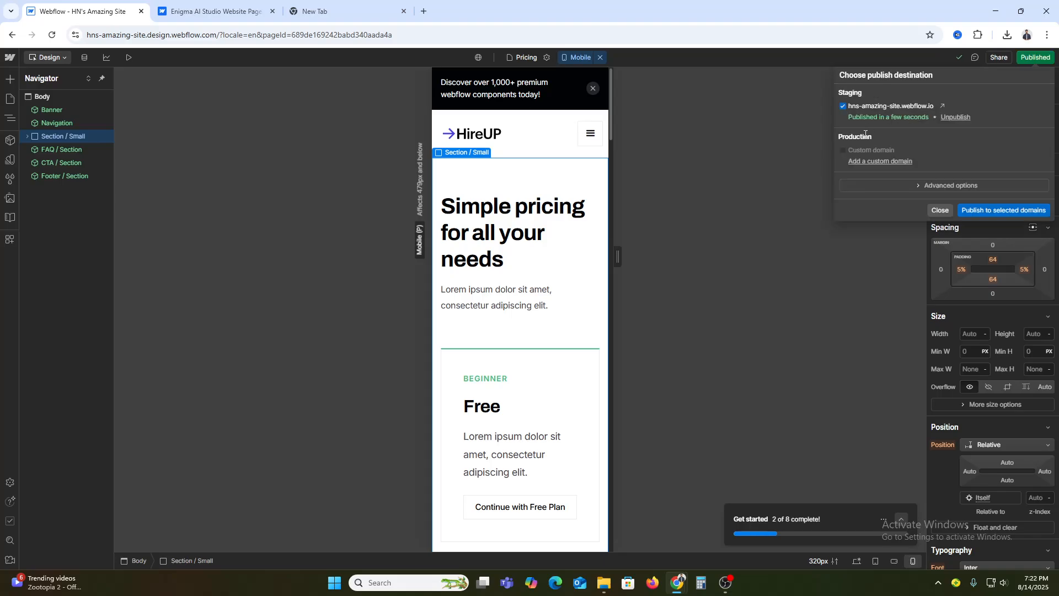
left_click(938, 107)
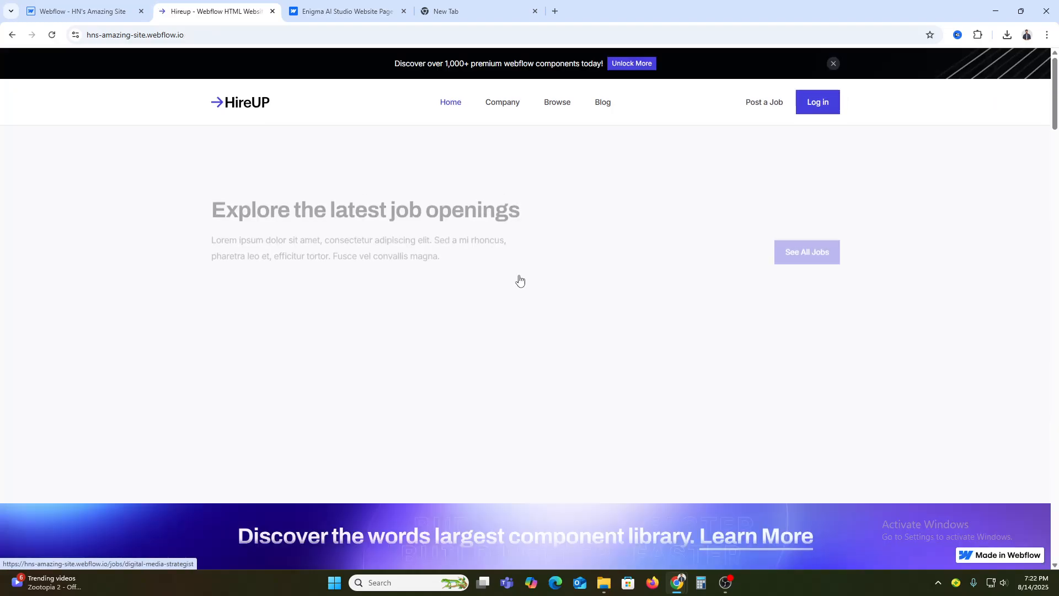
scroll(465, 226, "down", 4)
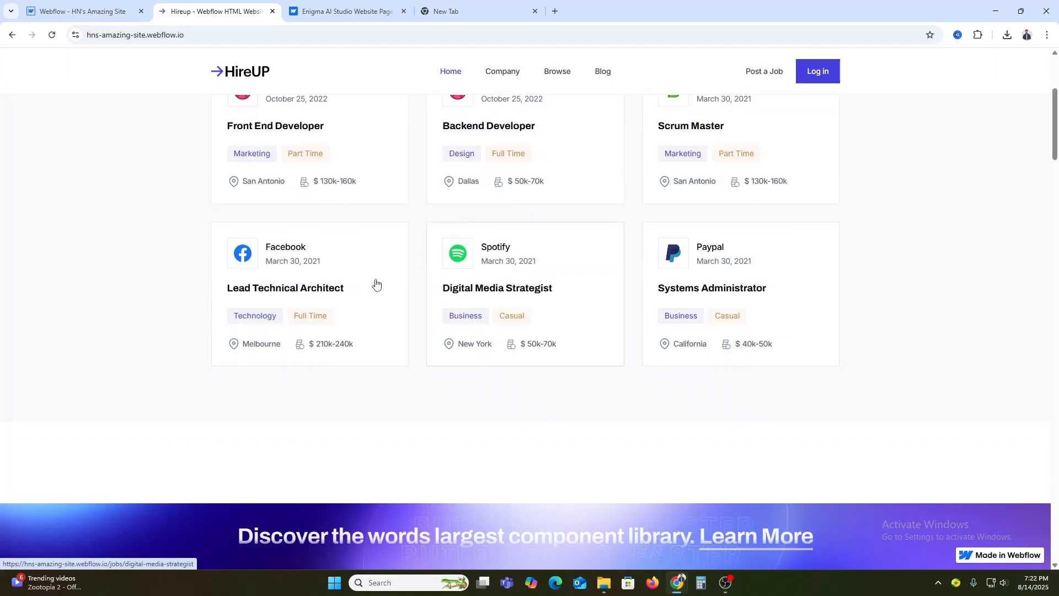
scroll(312, 352, "down", 6)
scroll(407, 347, "down", 3)
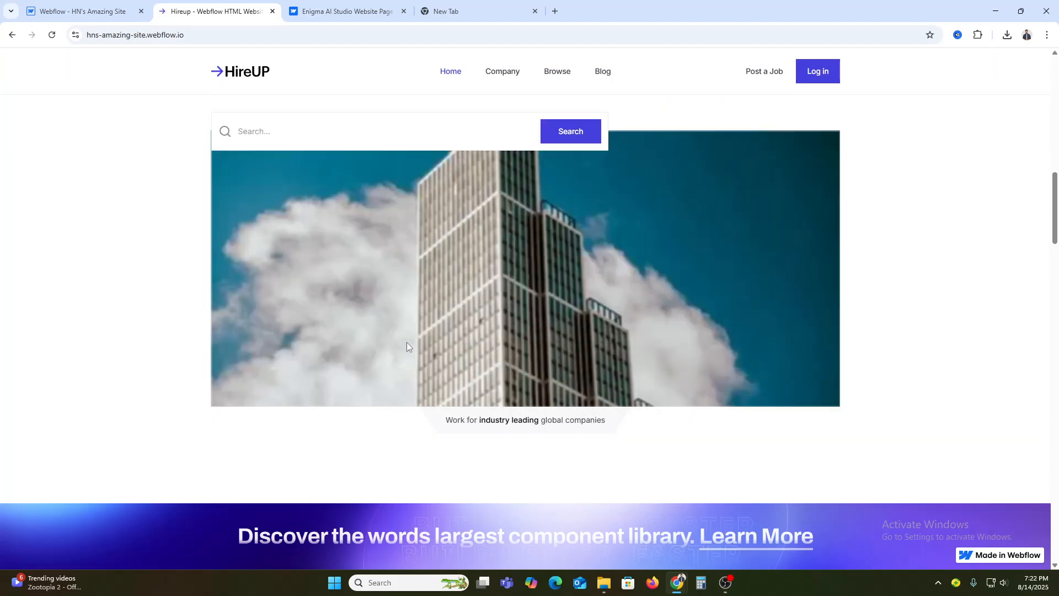
scroll(407, 345, "up", 12)
Return to the Webflow designer and set the Pricing page's view to the Desktop breakpoint
left_click(70, 5)
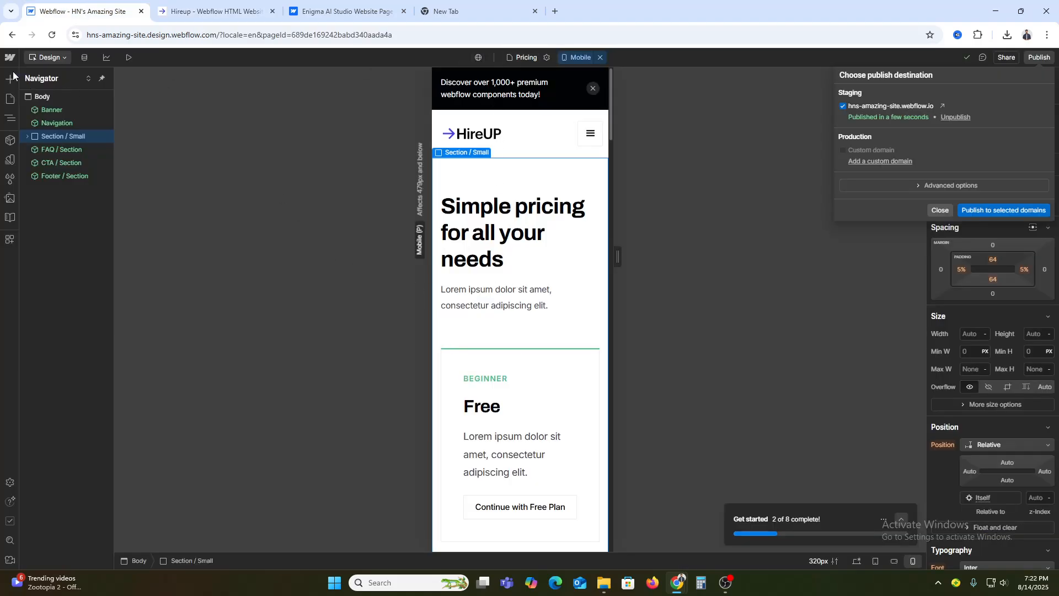
left_click(578, 57)
left_click(585, 76)
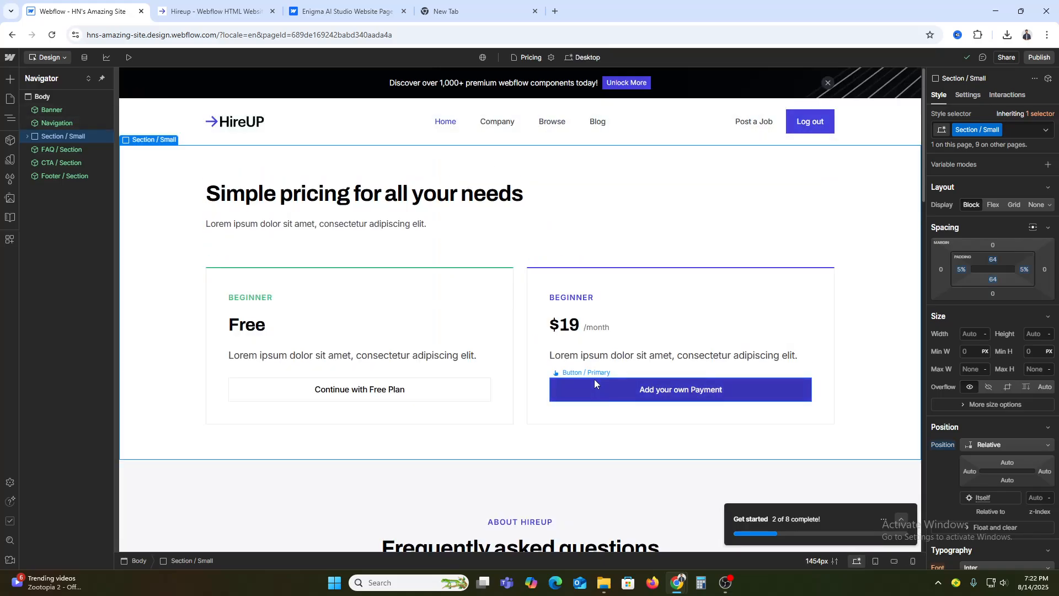
Look through the Enigma AI Studio template's preview, including its Featured Projects section, and return to the published HireUP site
left_click(365, 5)
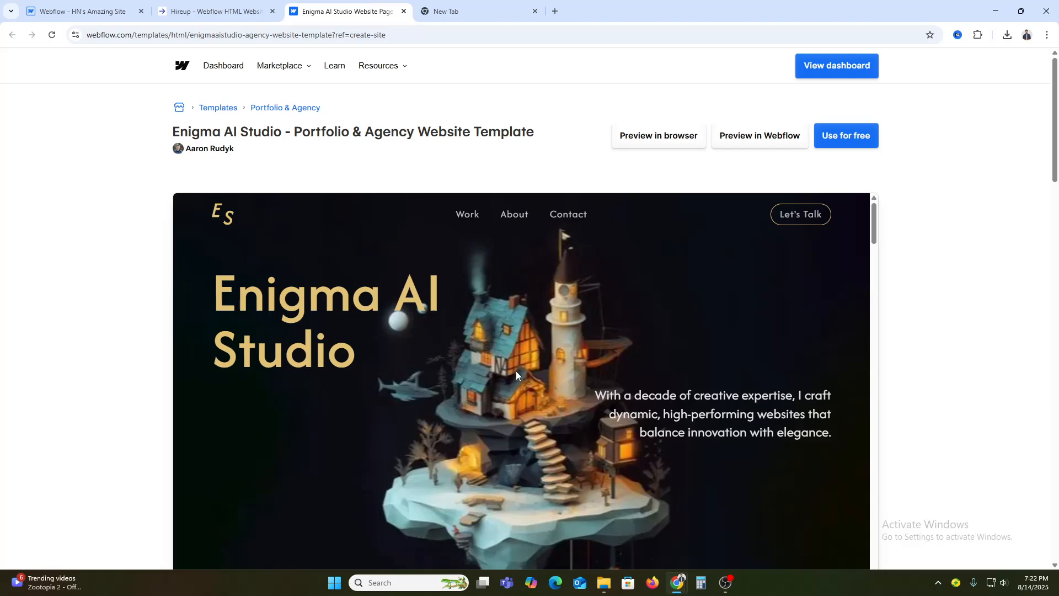
scroll(516, 370, "down", 10)
scroll(515, 369, "down", 6)
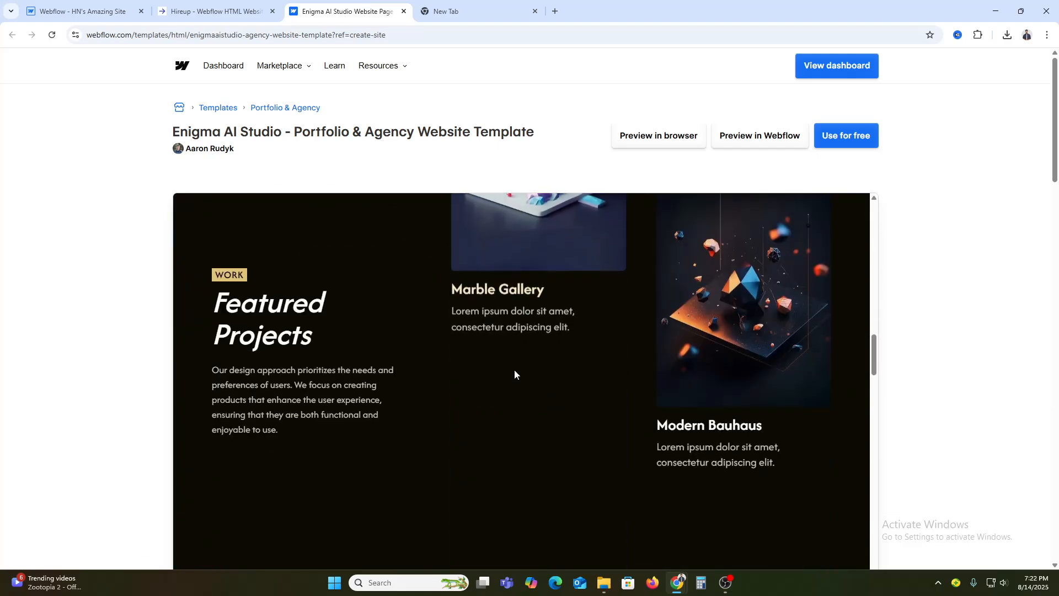
scroll(515, 370, "up", 5)
scroll(515, 370, "up", 6)
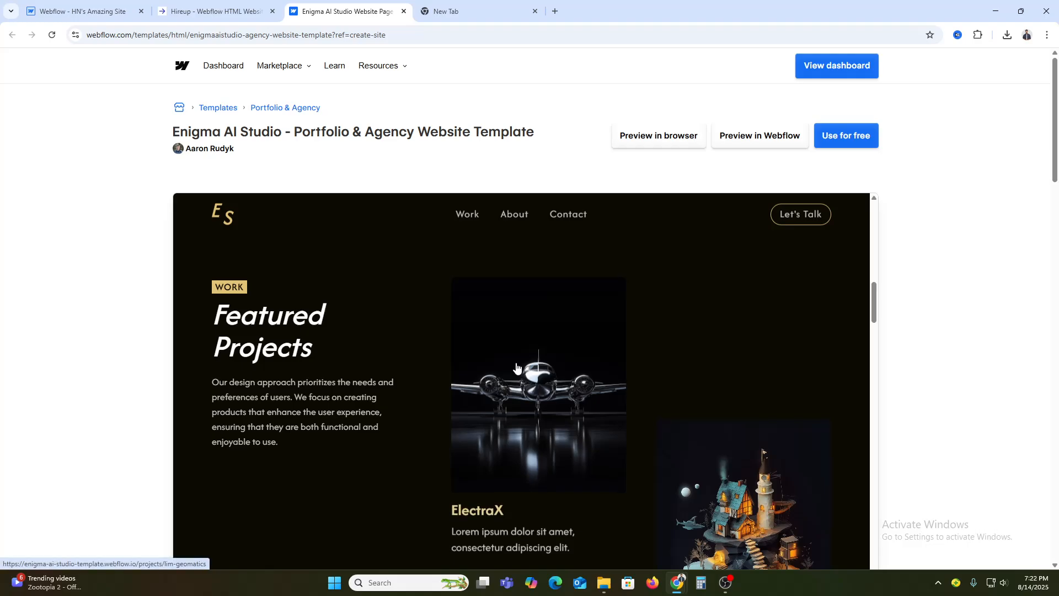
left_click(166, 3)
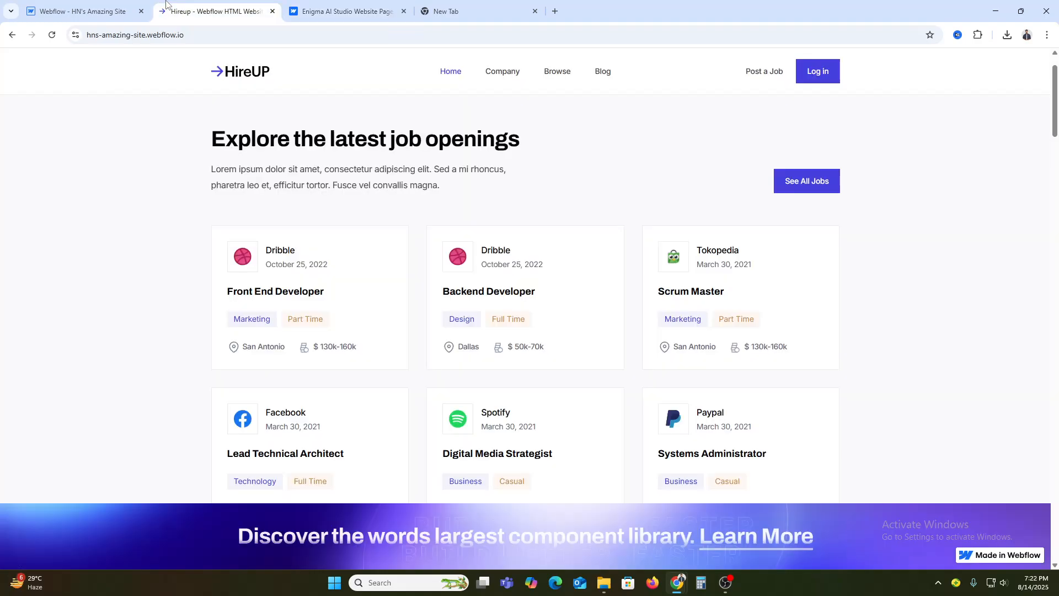